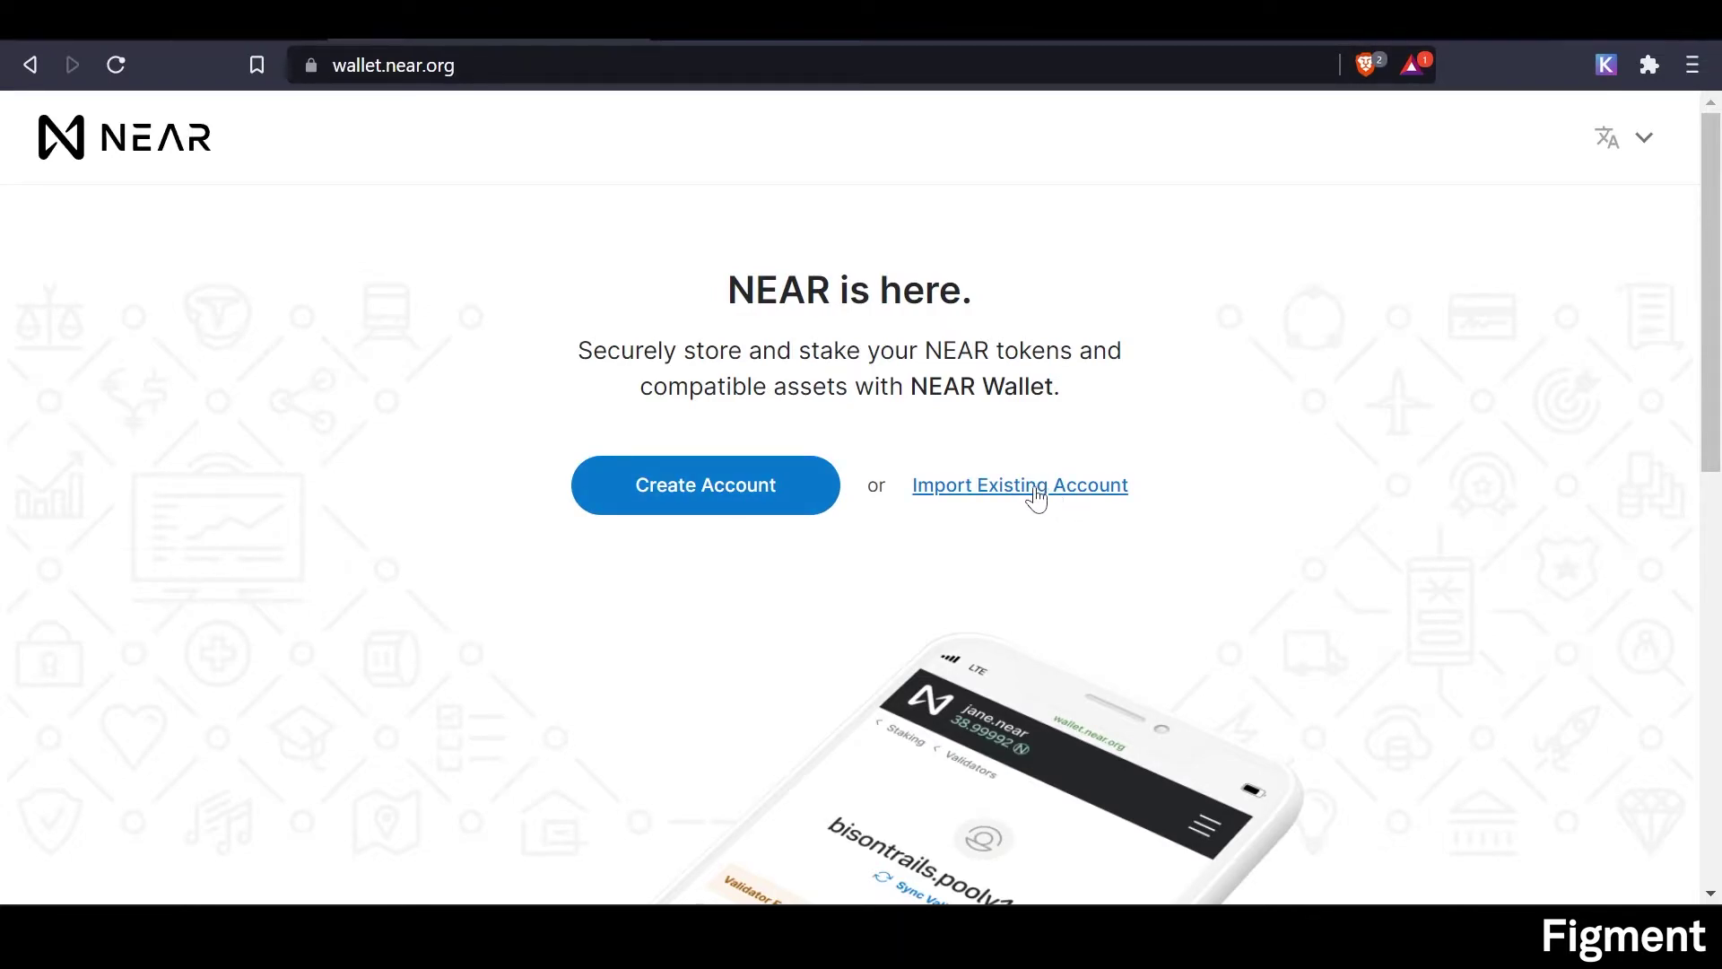
Start a new wallet account and reserve the account ID kittencat.near.
left_click(742, 506)
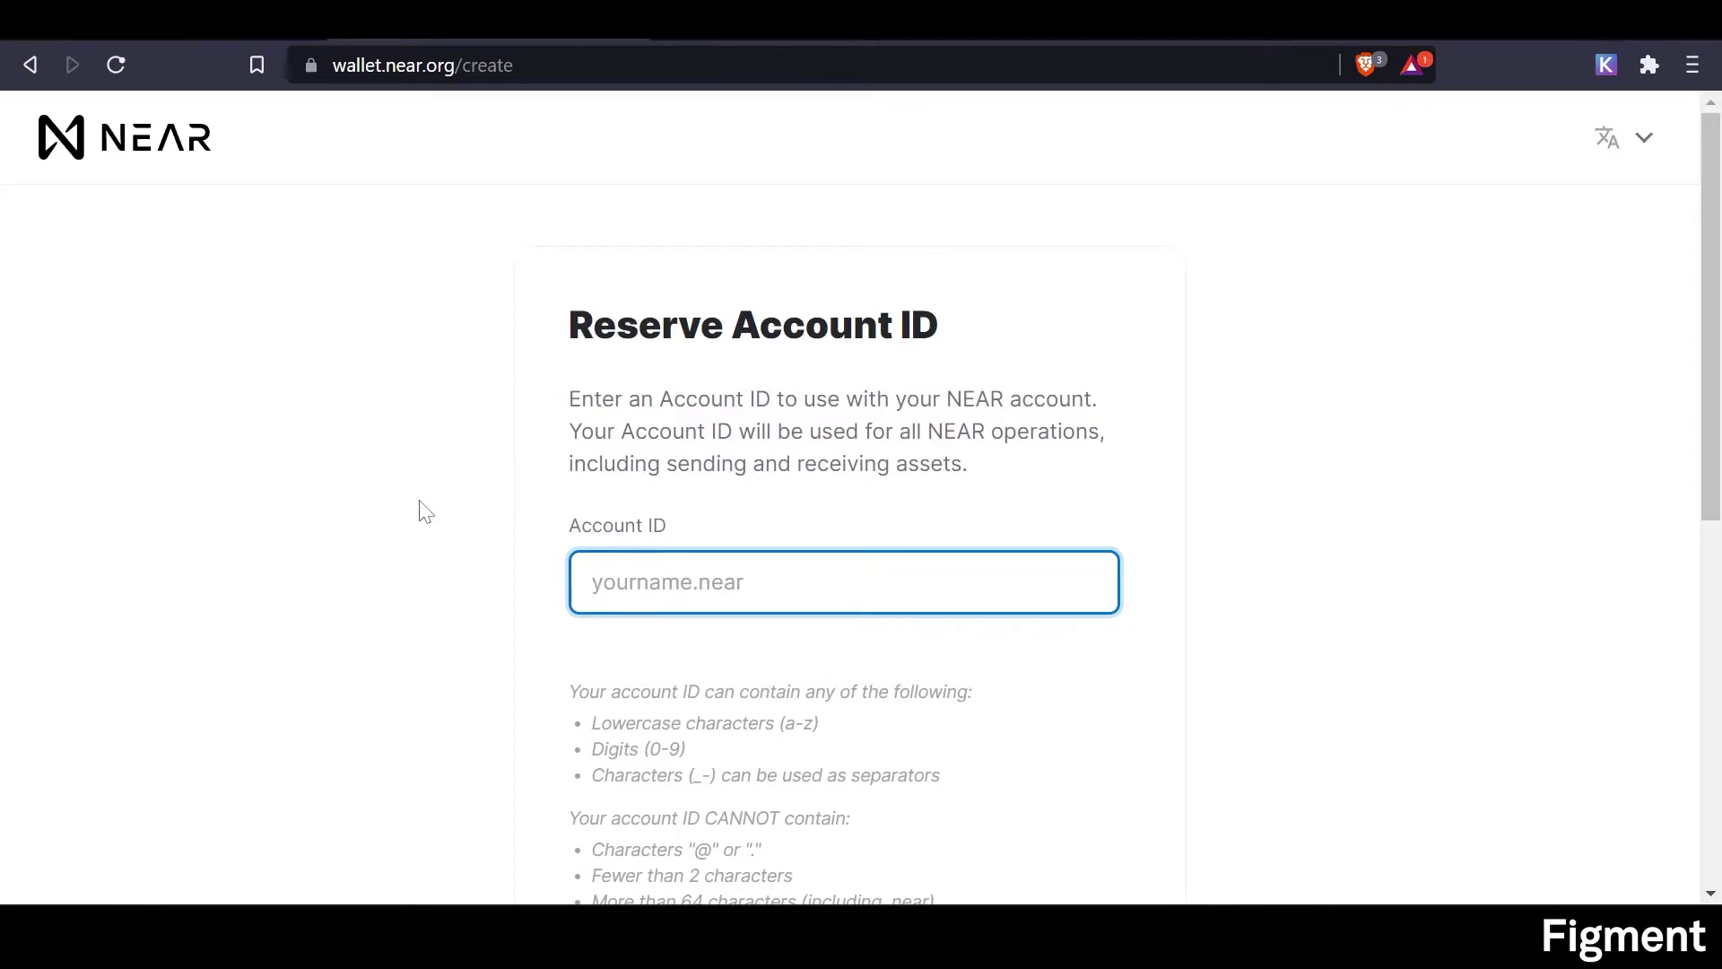
type("kittencat")
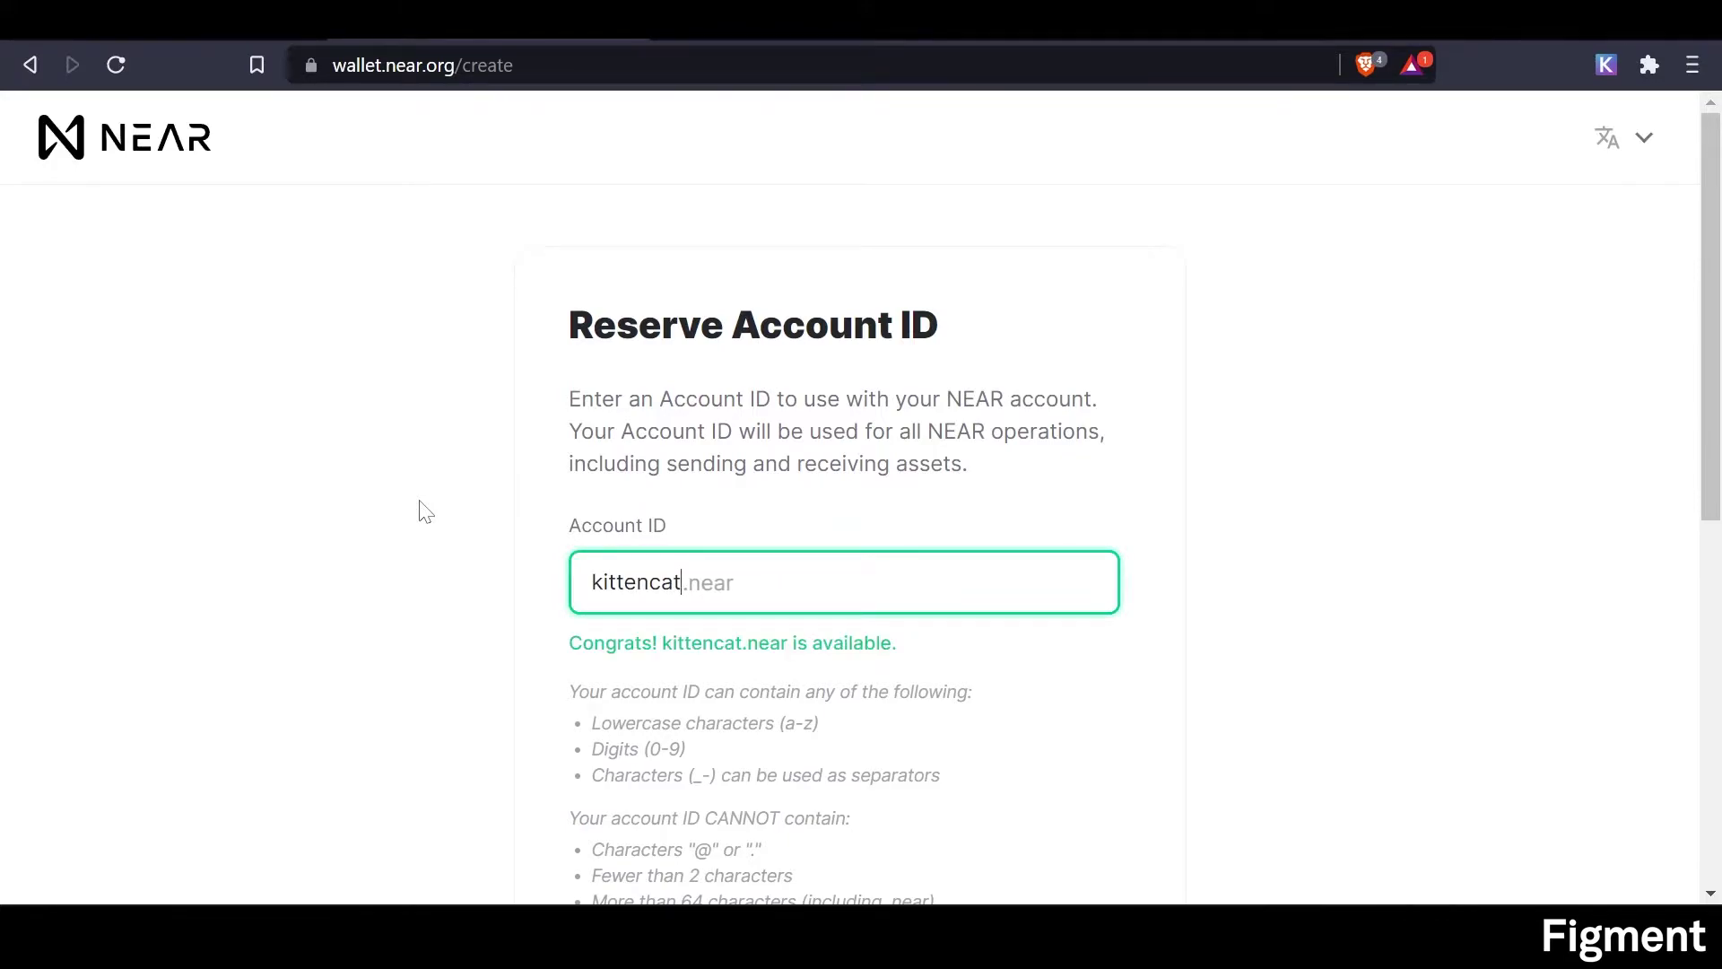
scroll(427, 507, "down", 4)
left_click(849, 698)
scroll(449, 581, "down", 4)
scroll(449, 581, "up", 4)
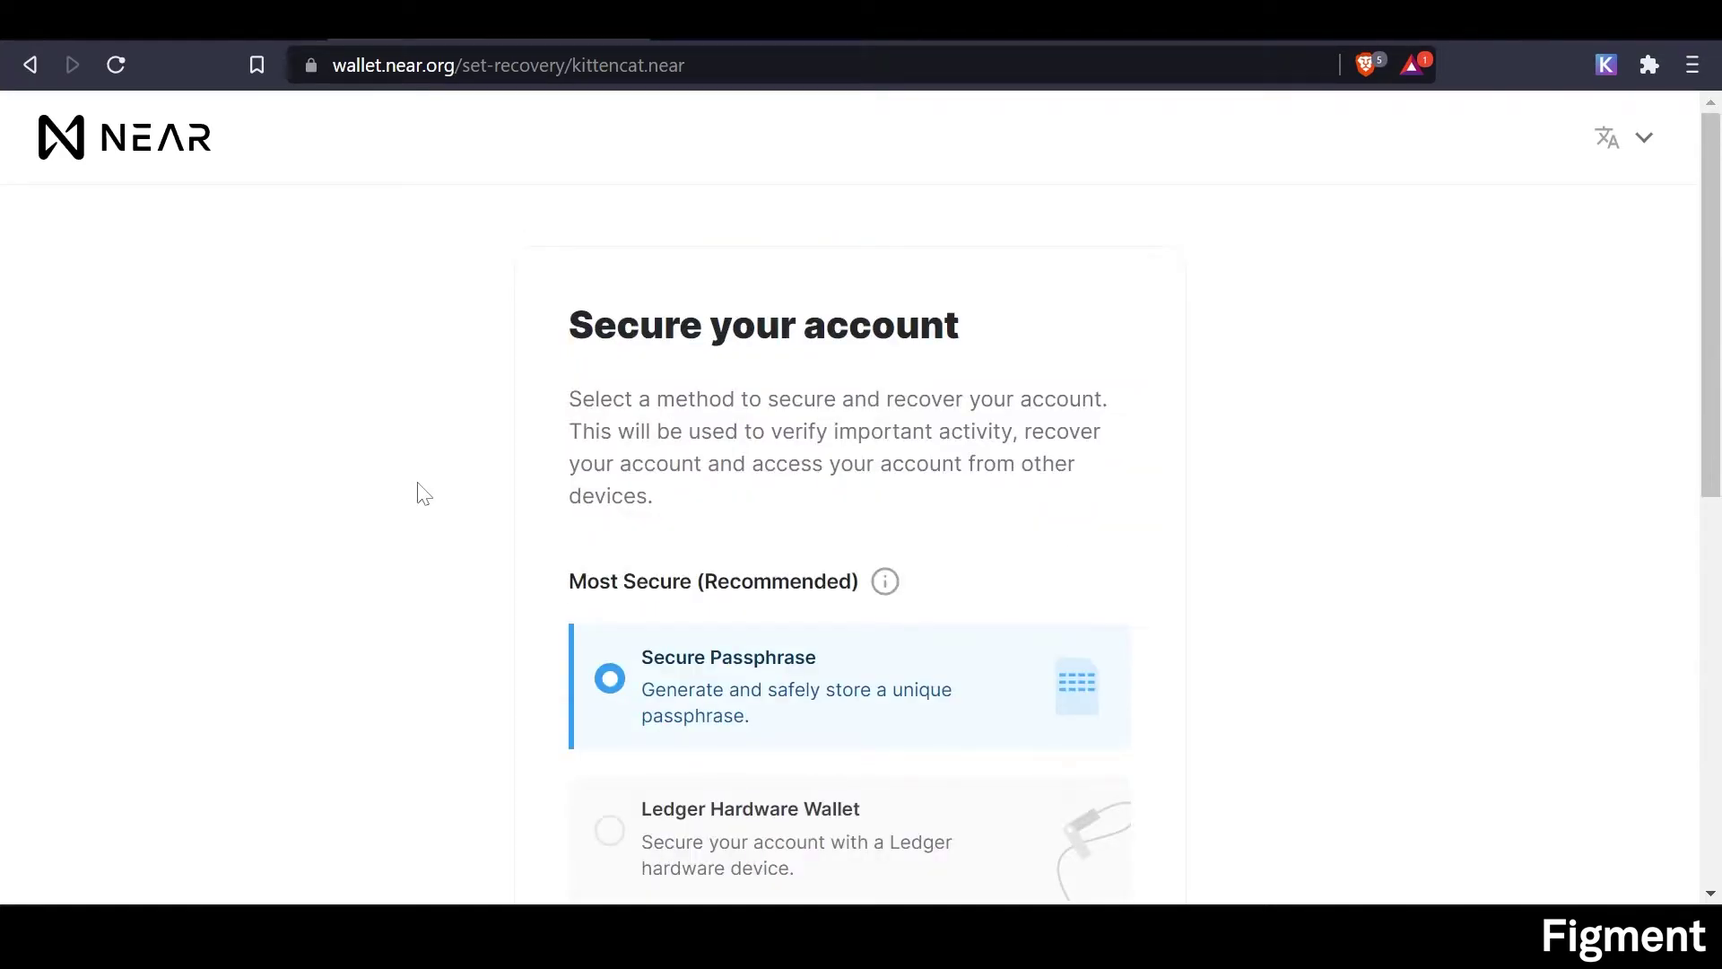
Review the security options and keep Secure Passphrase as the recovery method.
scroll(527, 493, "down", 4)
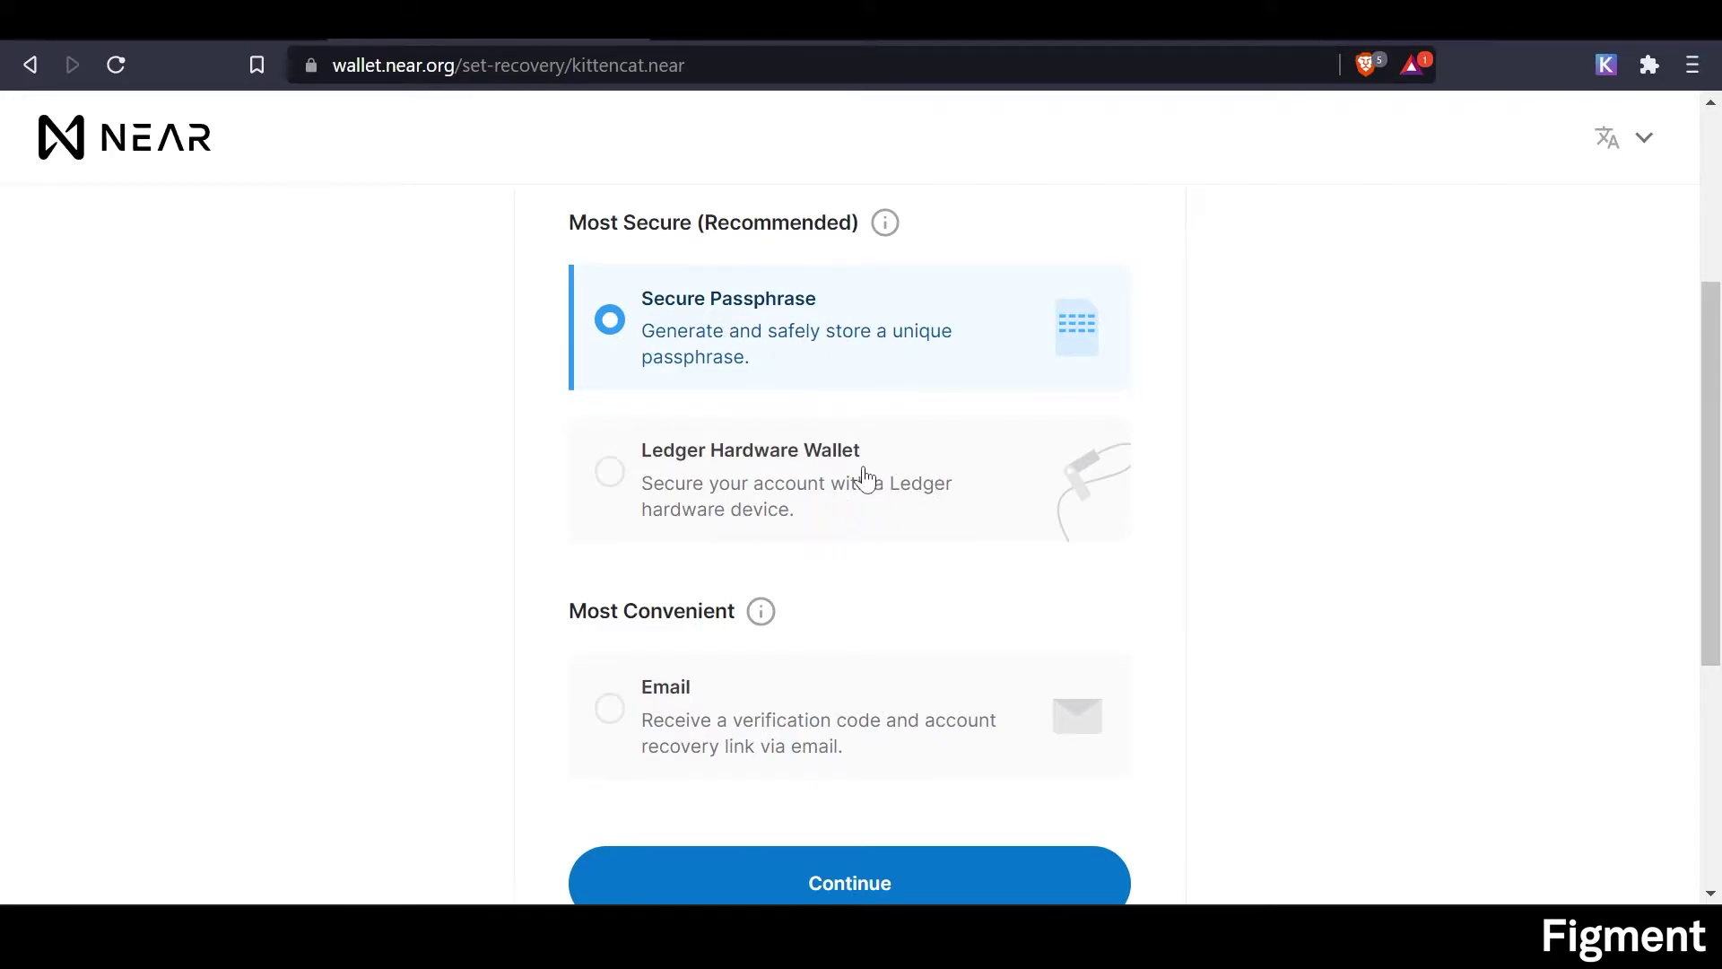
scroll(866, 480, "down", 2)
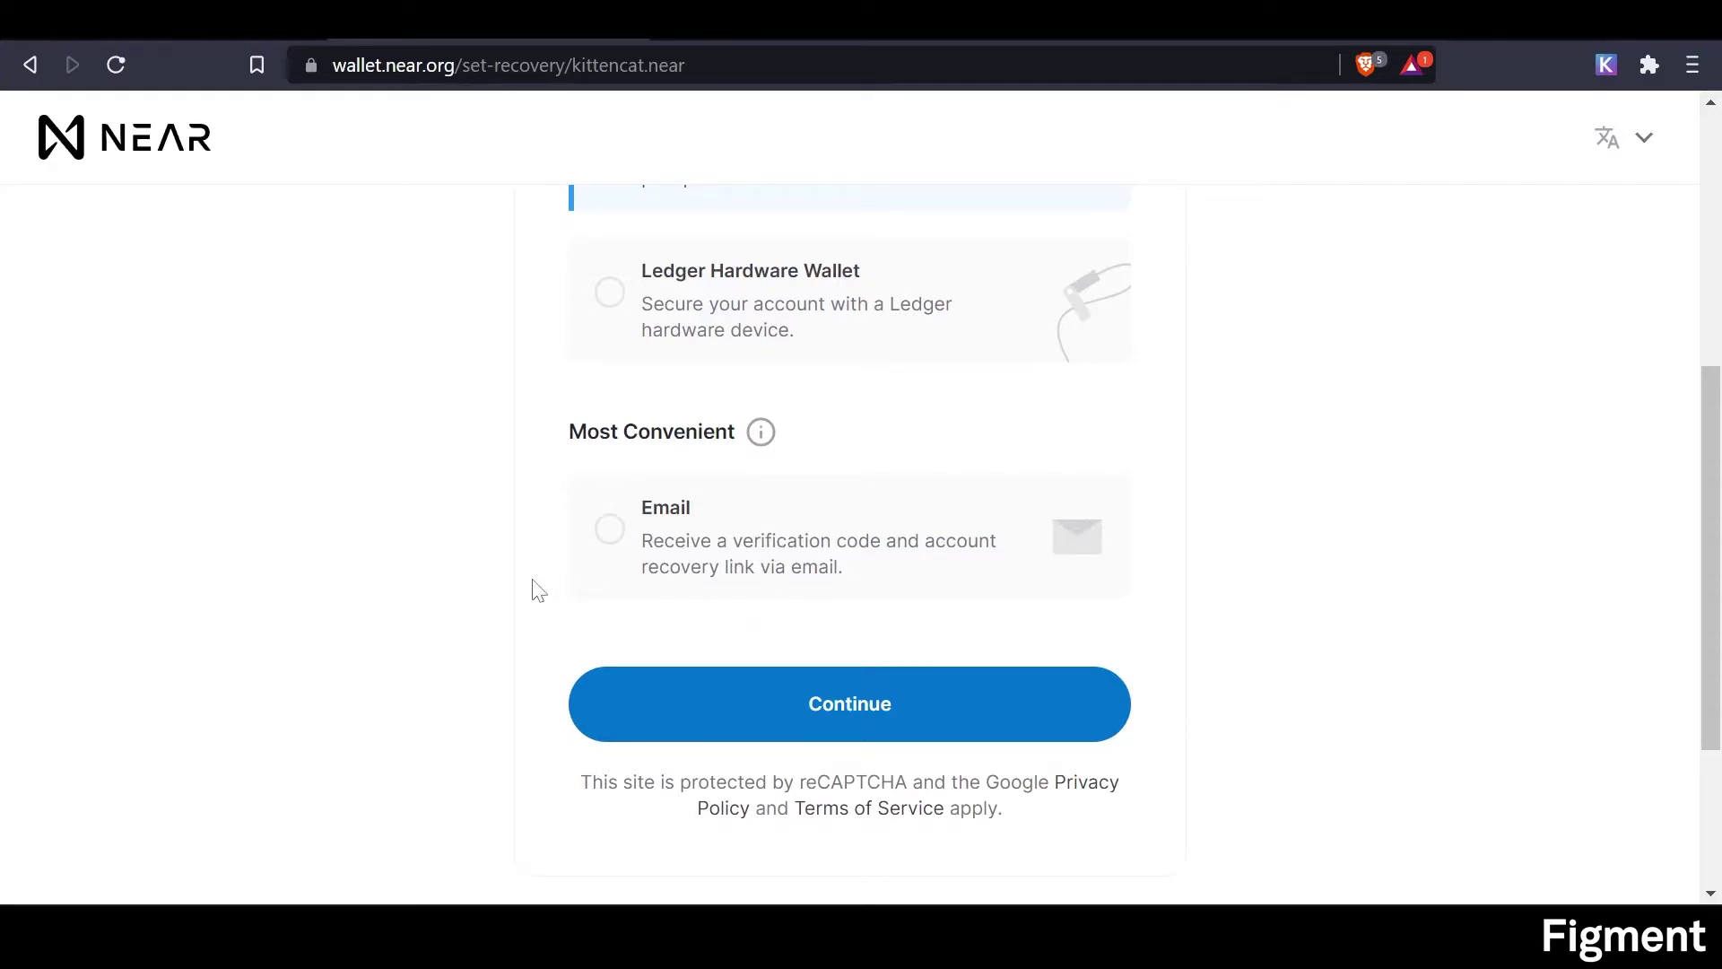
scroll(468, 574, "up", 2)
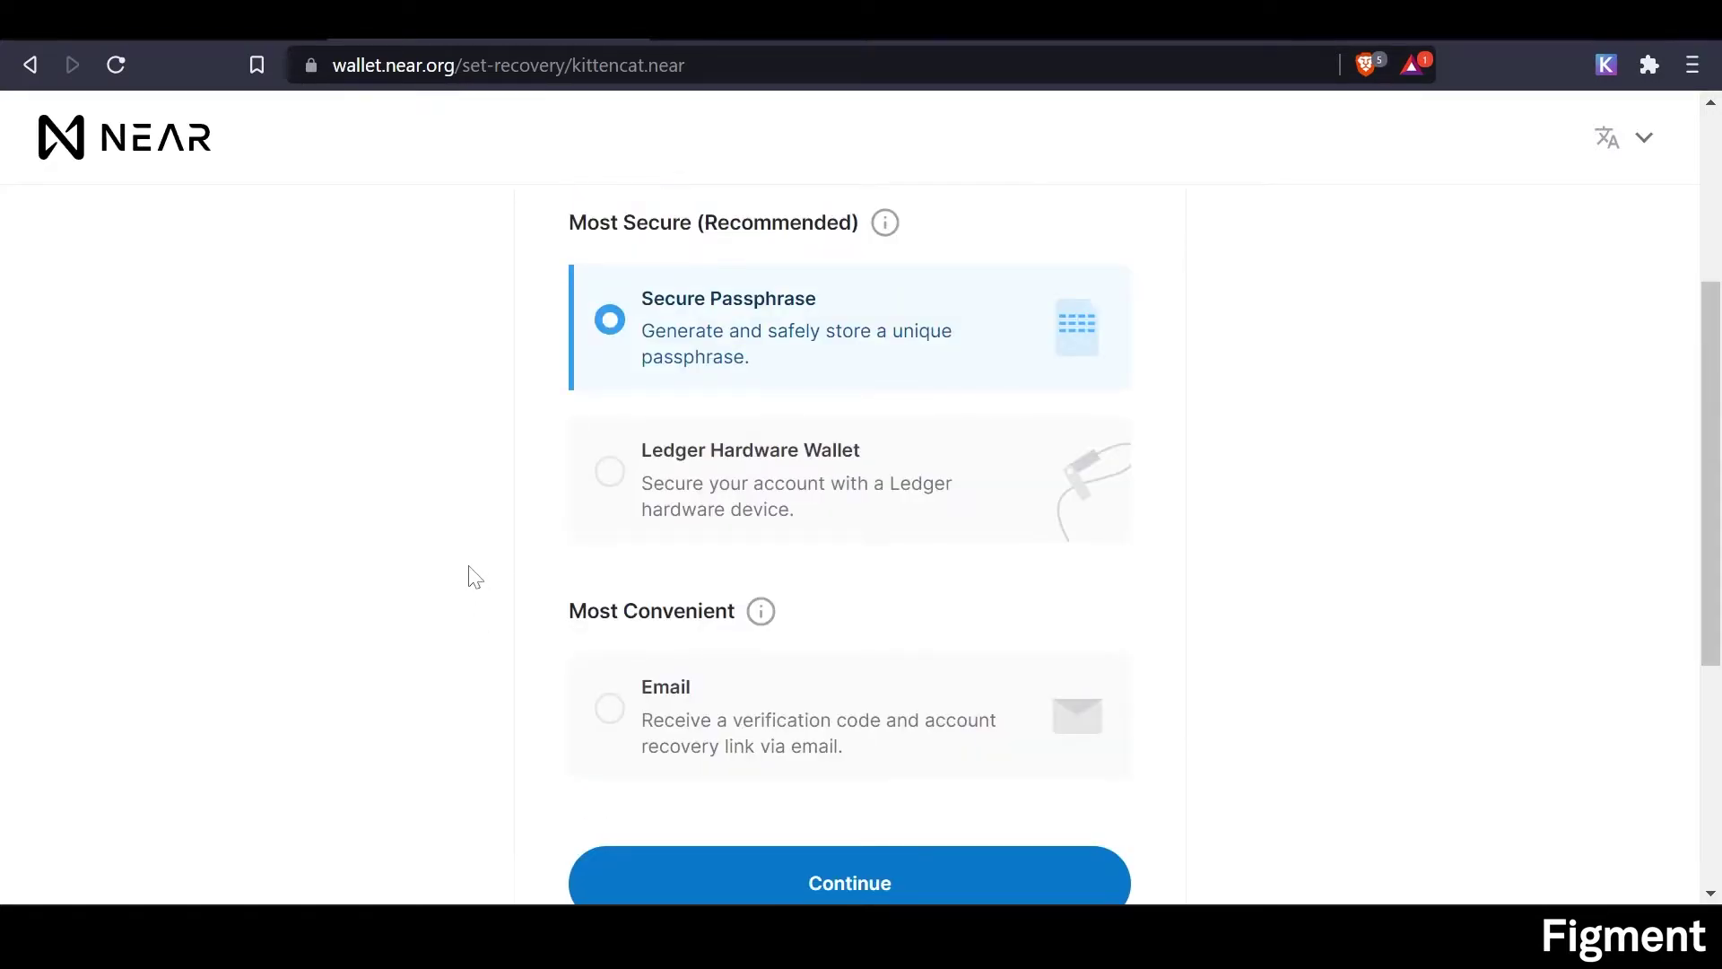
scroll(462, 572, "up", 2)
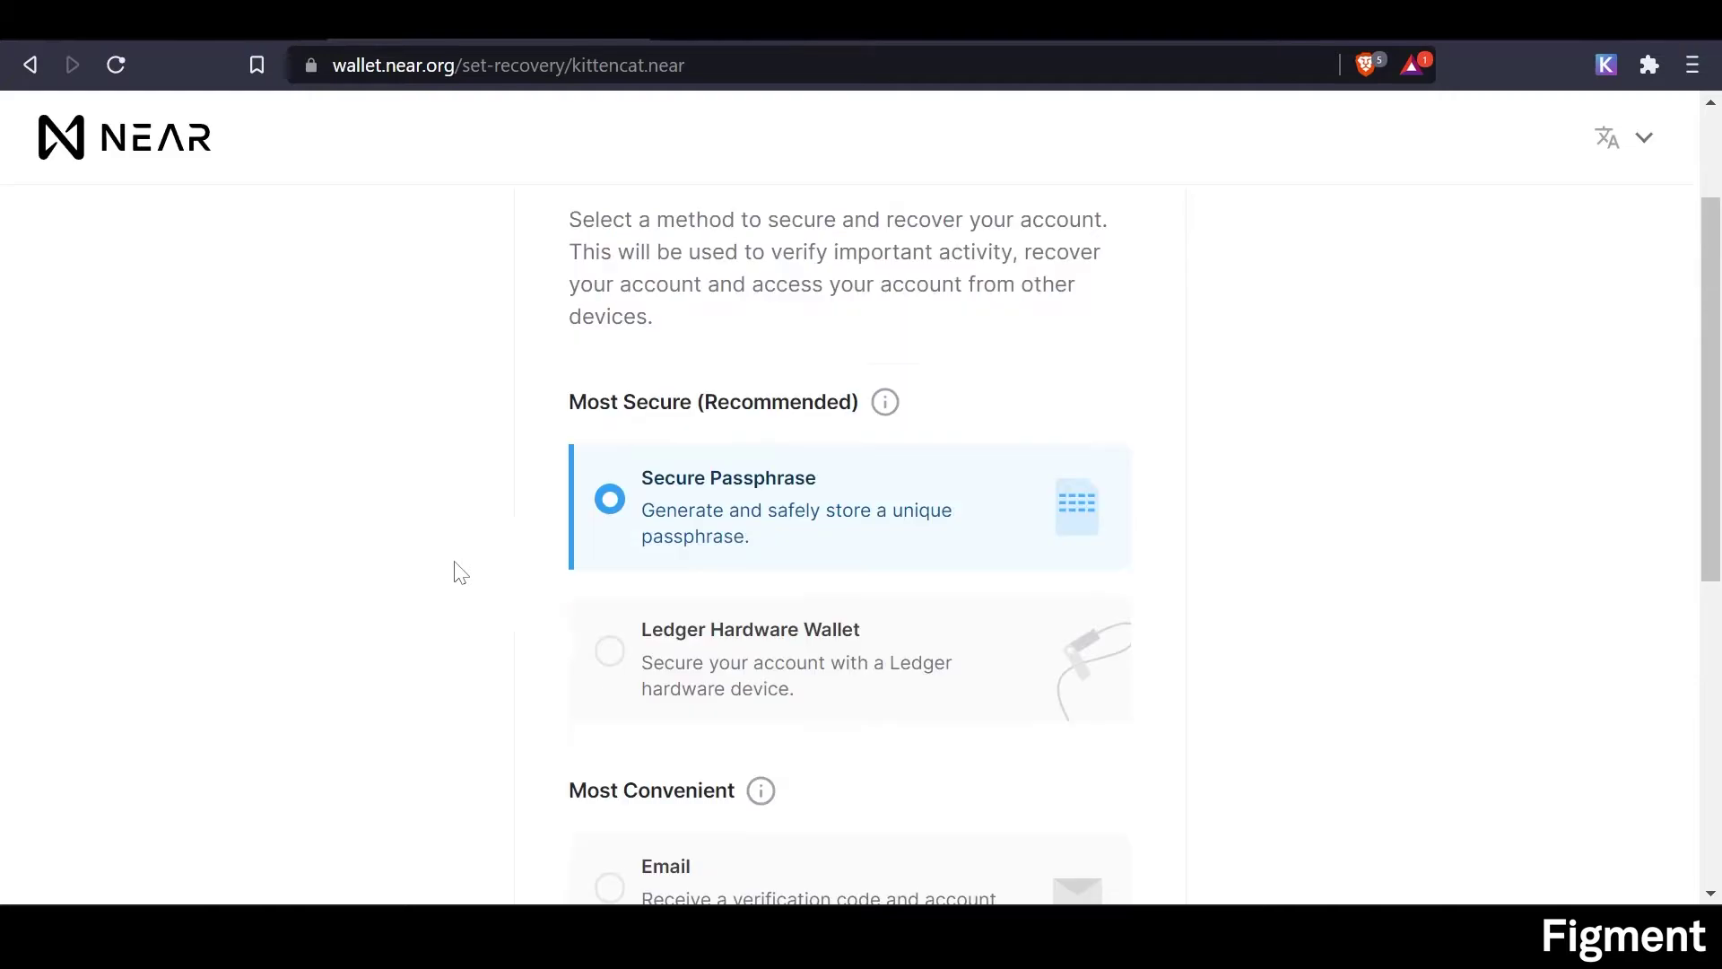
scroll(542, 590, "down", 6)
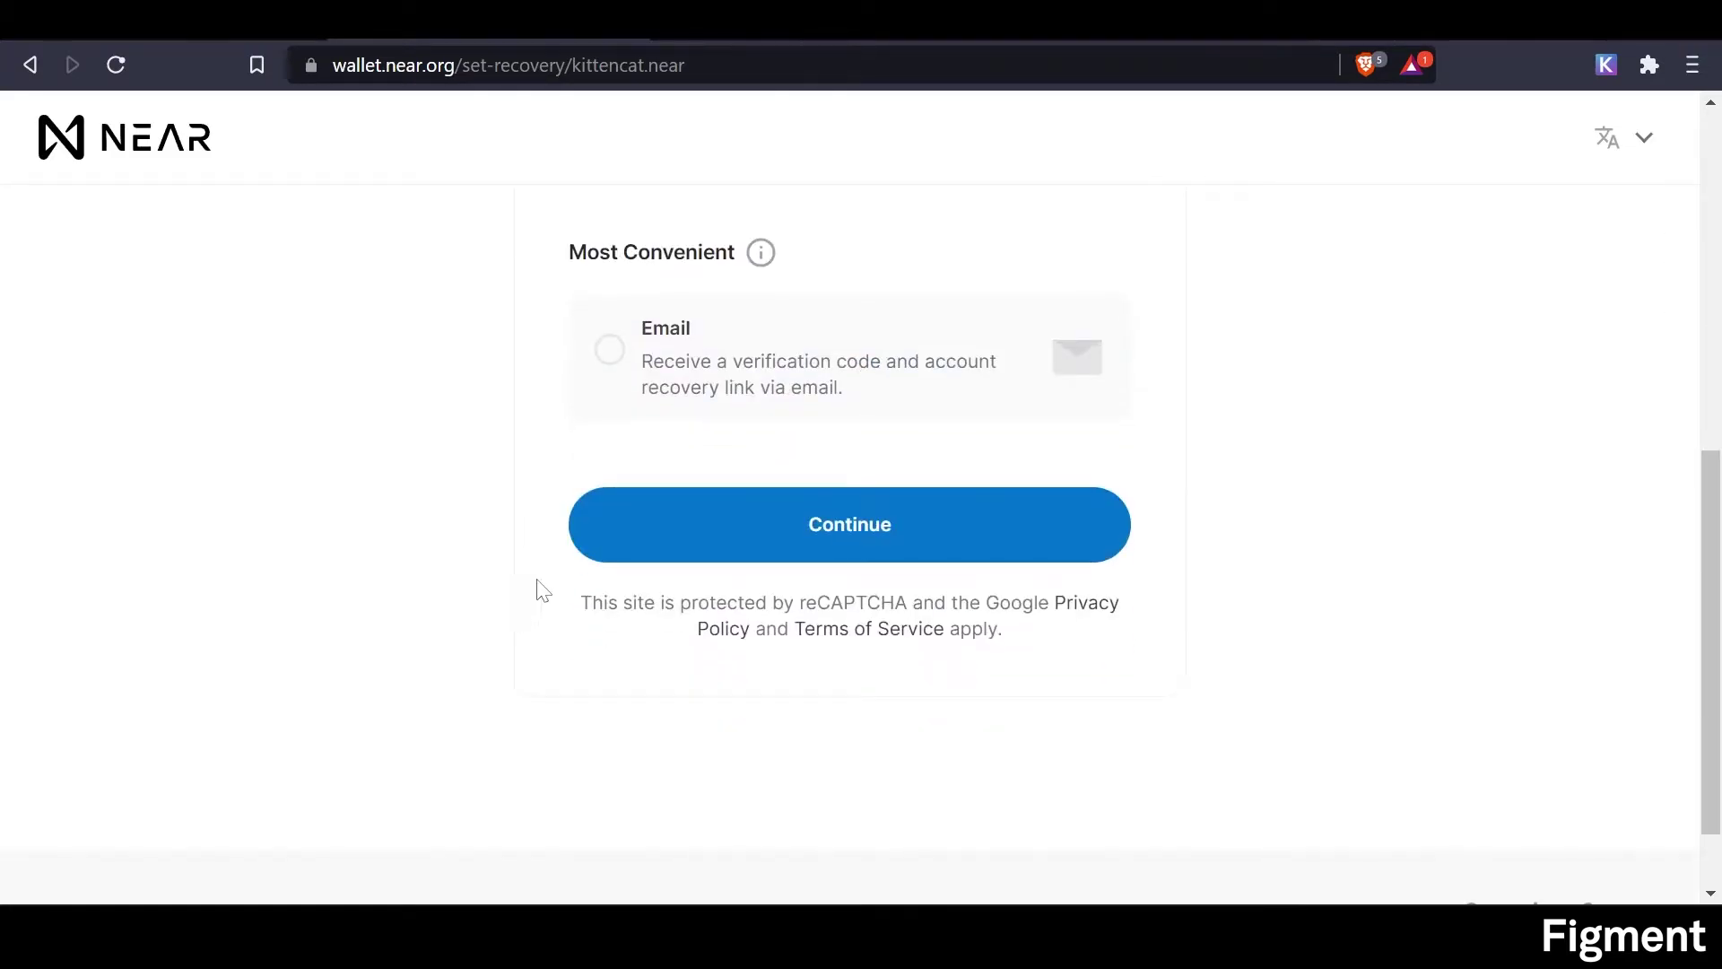
left_click(889, 535)
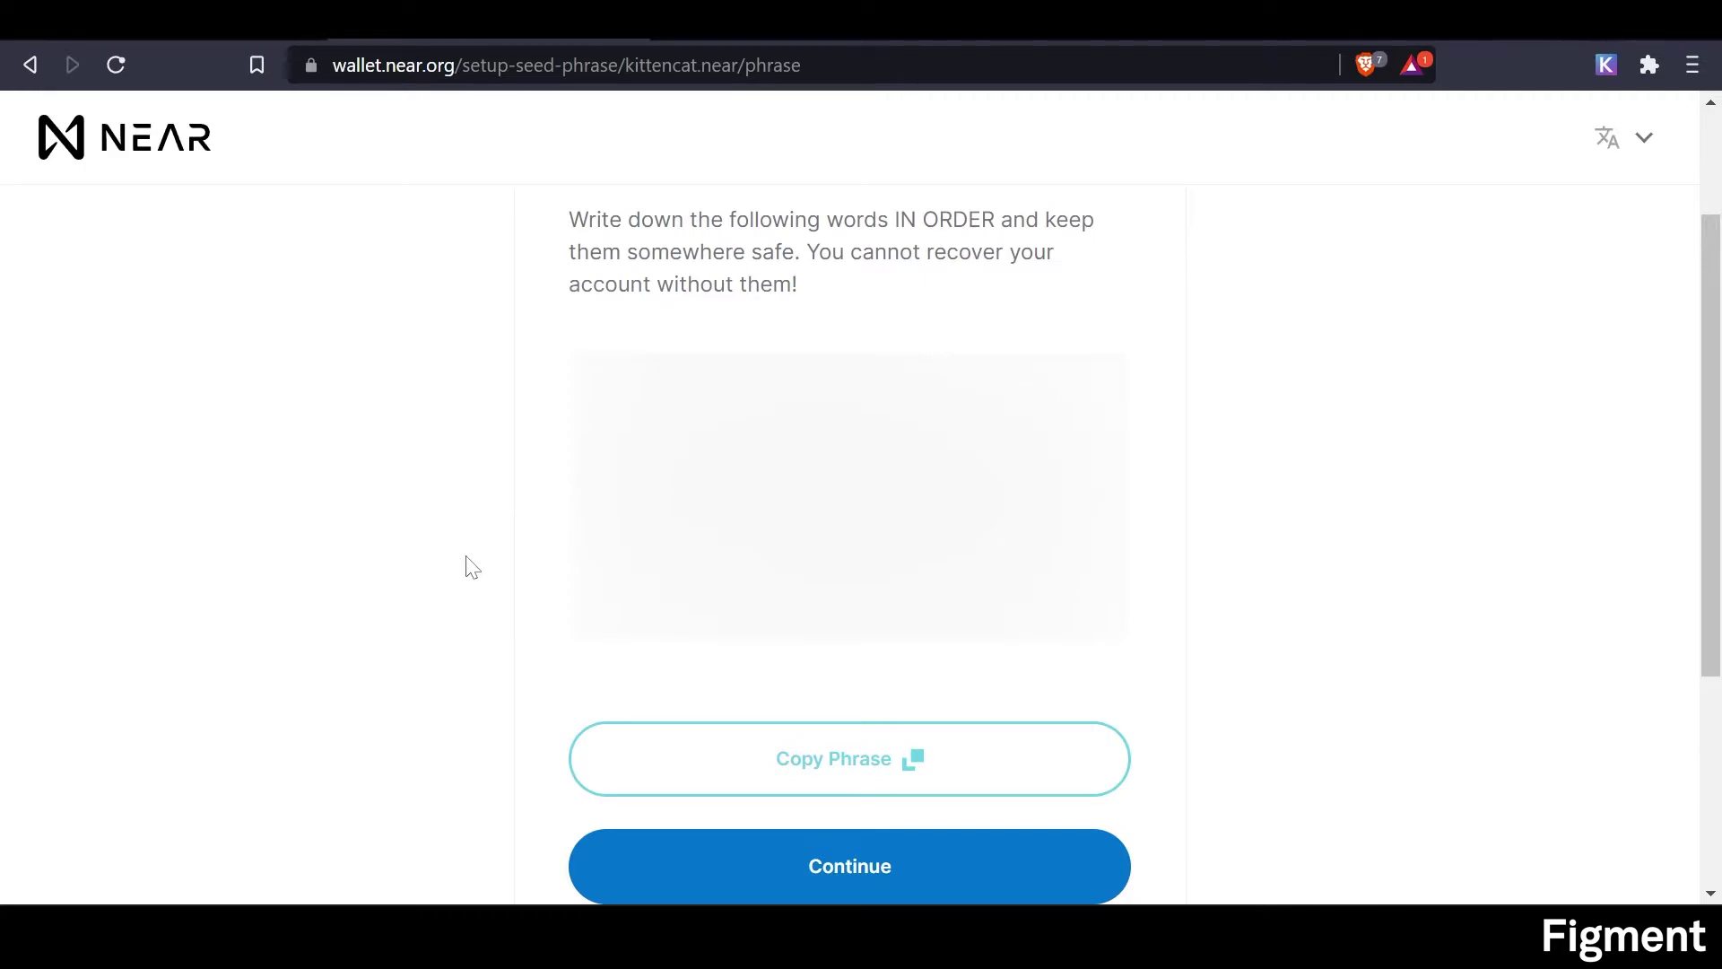
Copy the recovery passphrase and move on to verifying it.
left_click(839, 789)
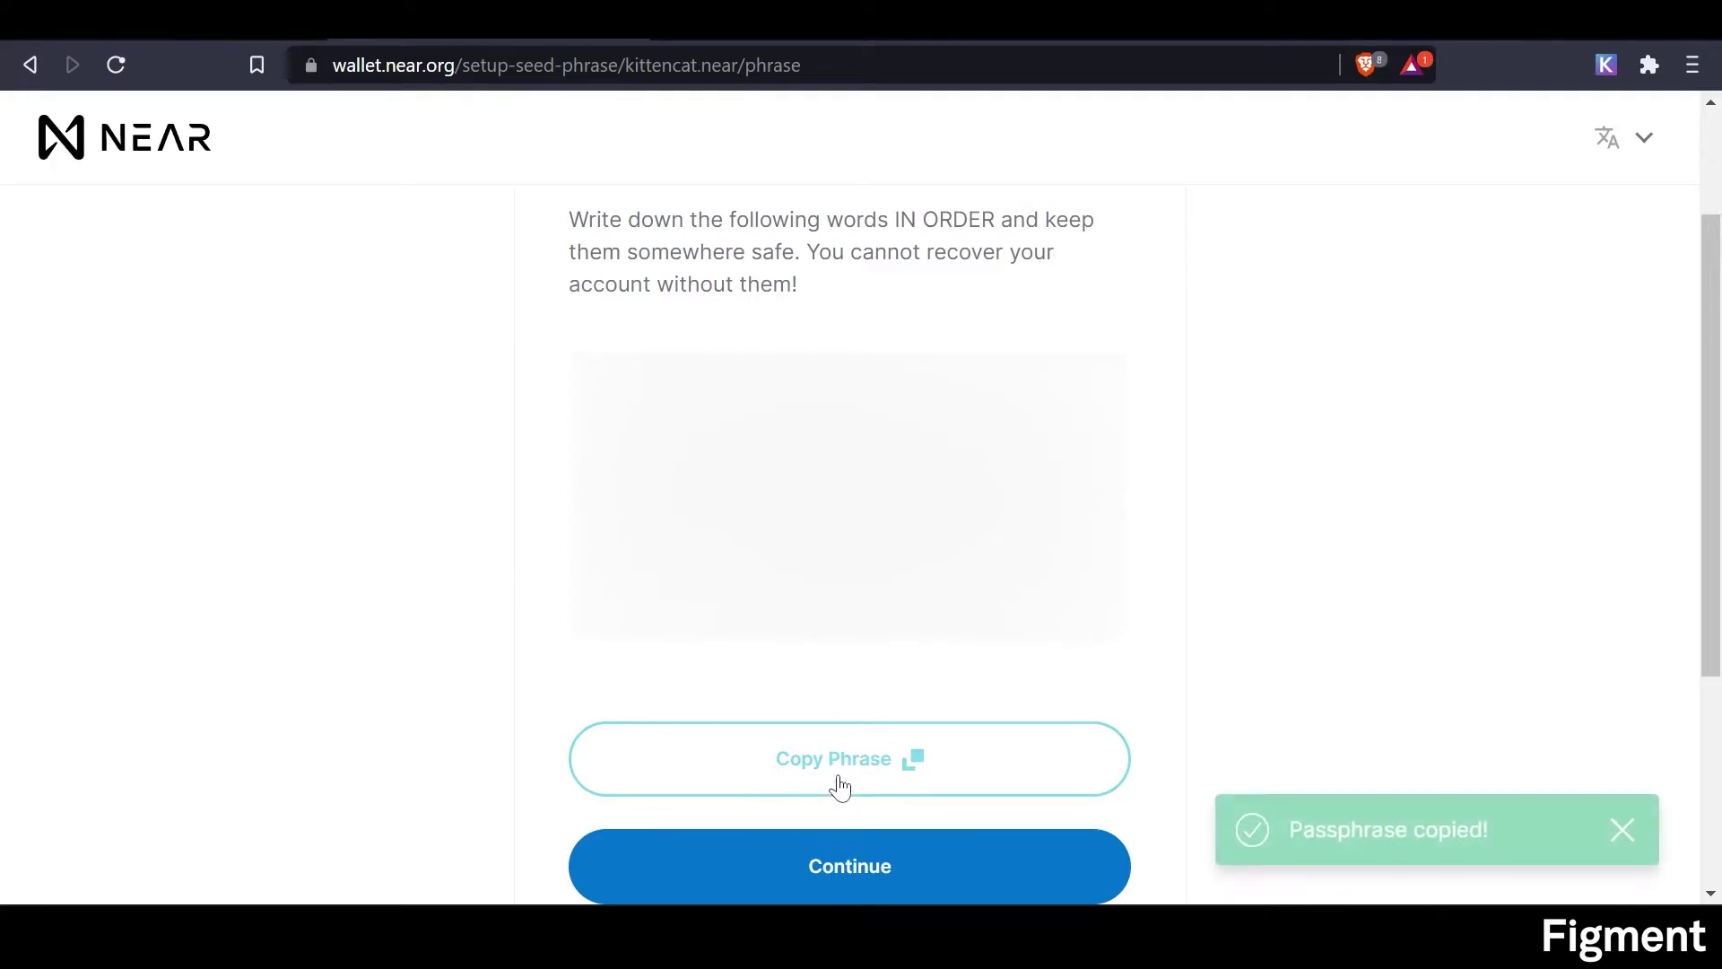
left_click(896, 884)
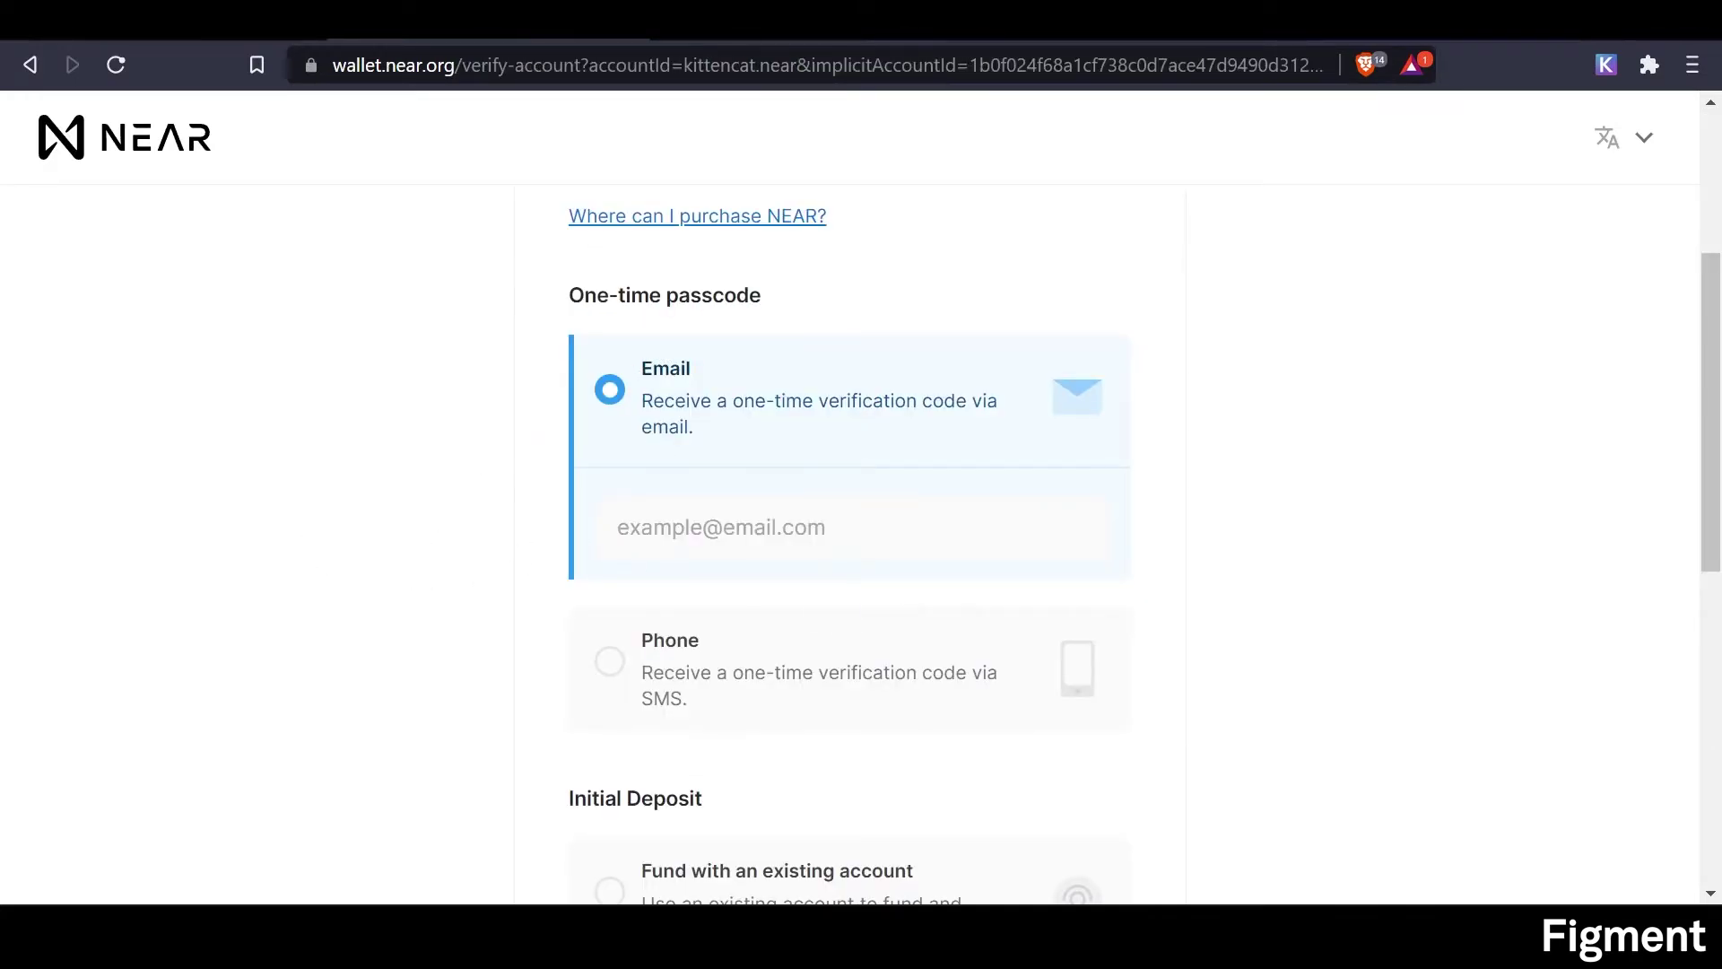
Verify the account with an e-mailed one-time passcode to create kittencat.near.
scroll(443, 604, "down", 4)
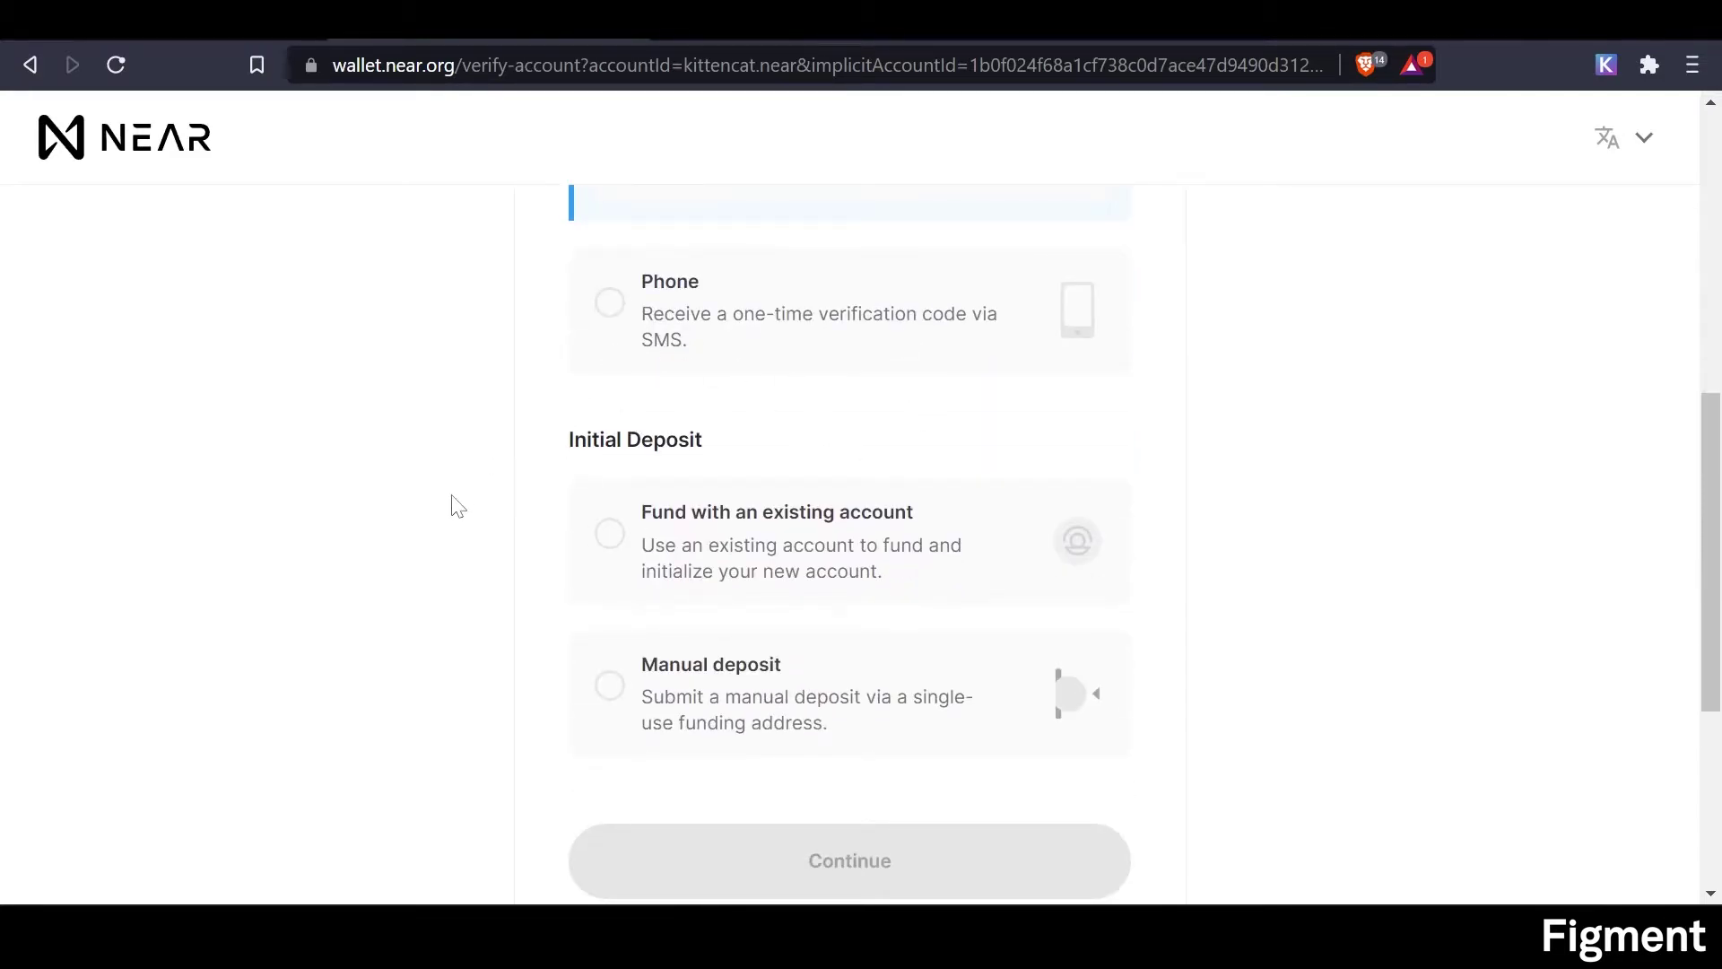
scroll(450, 504, "up", 4)
left_click(633, 543)
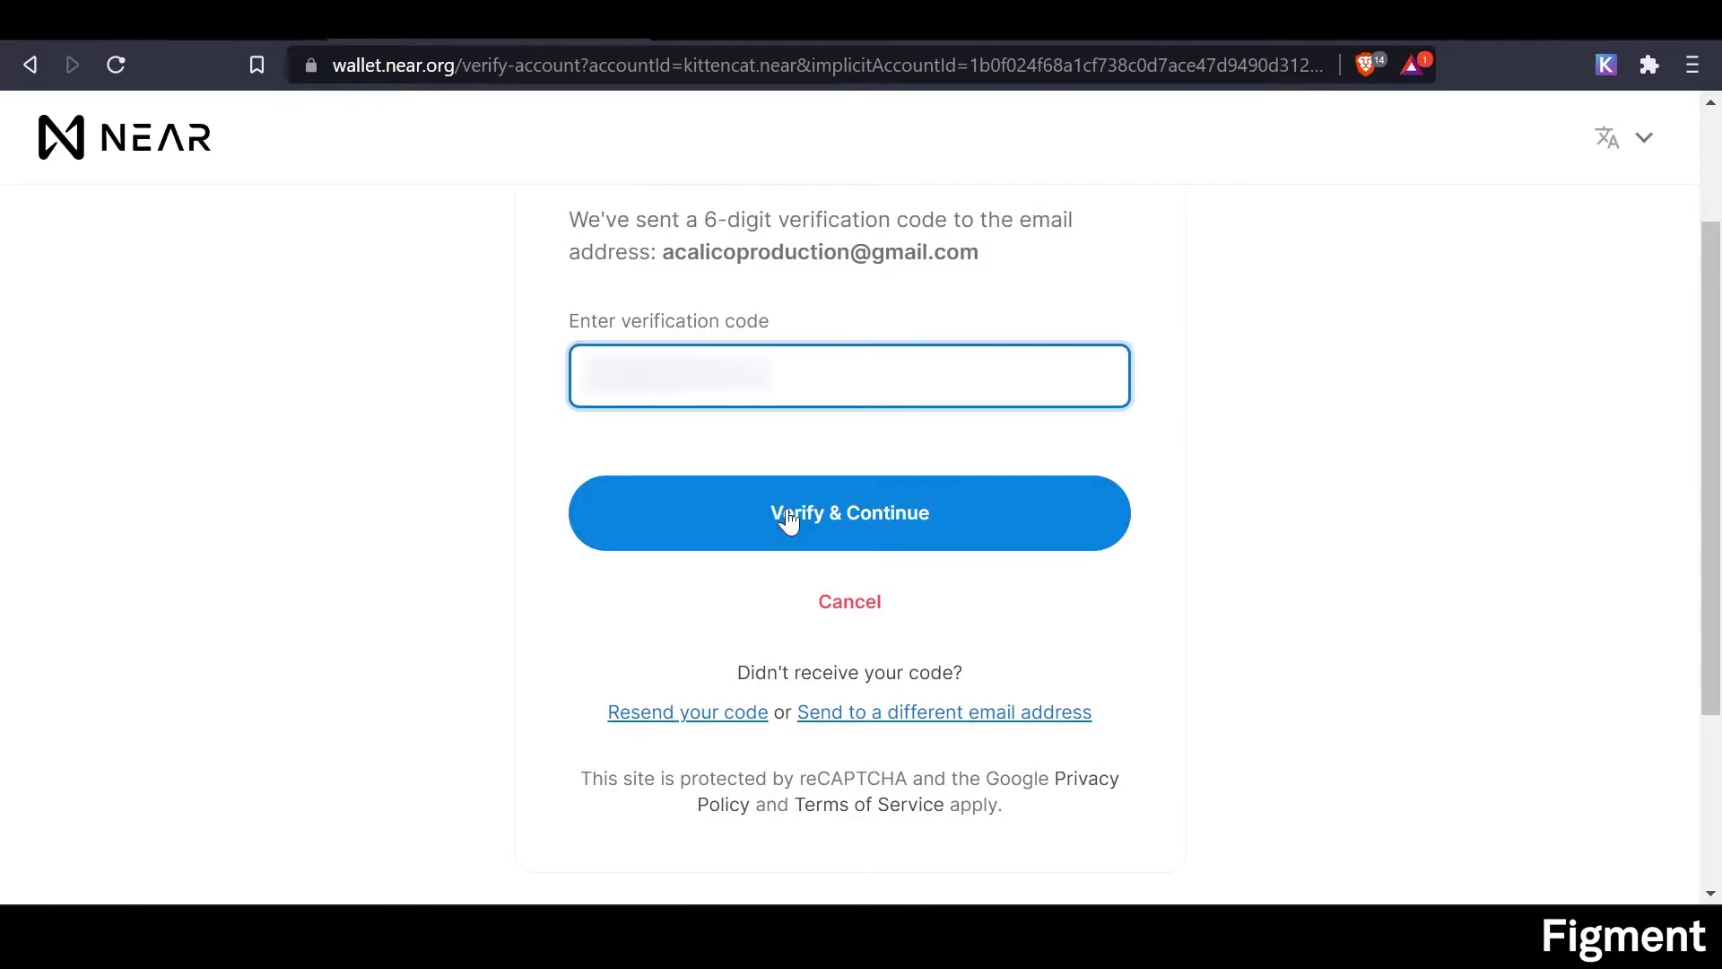
left_click(784, 512)
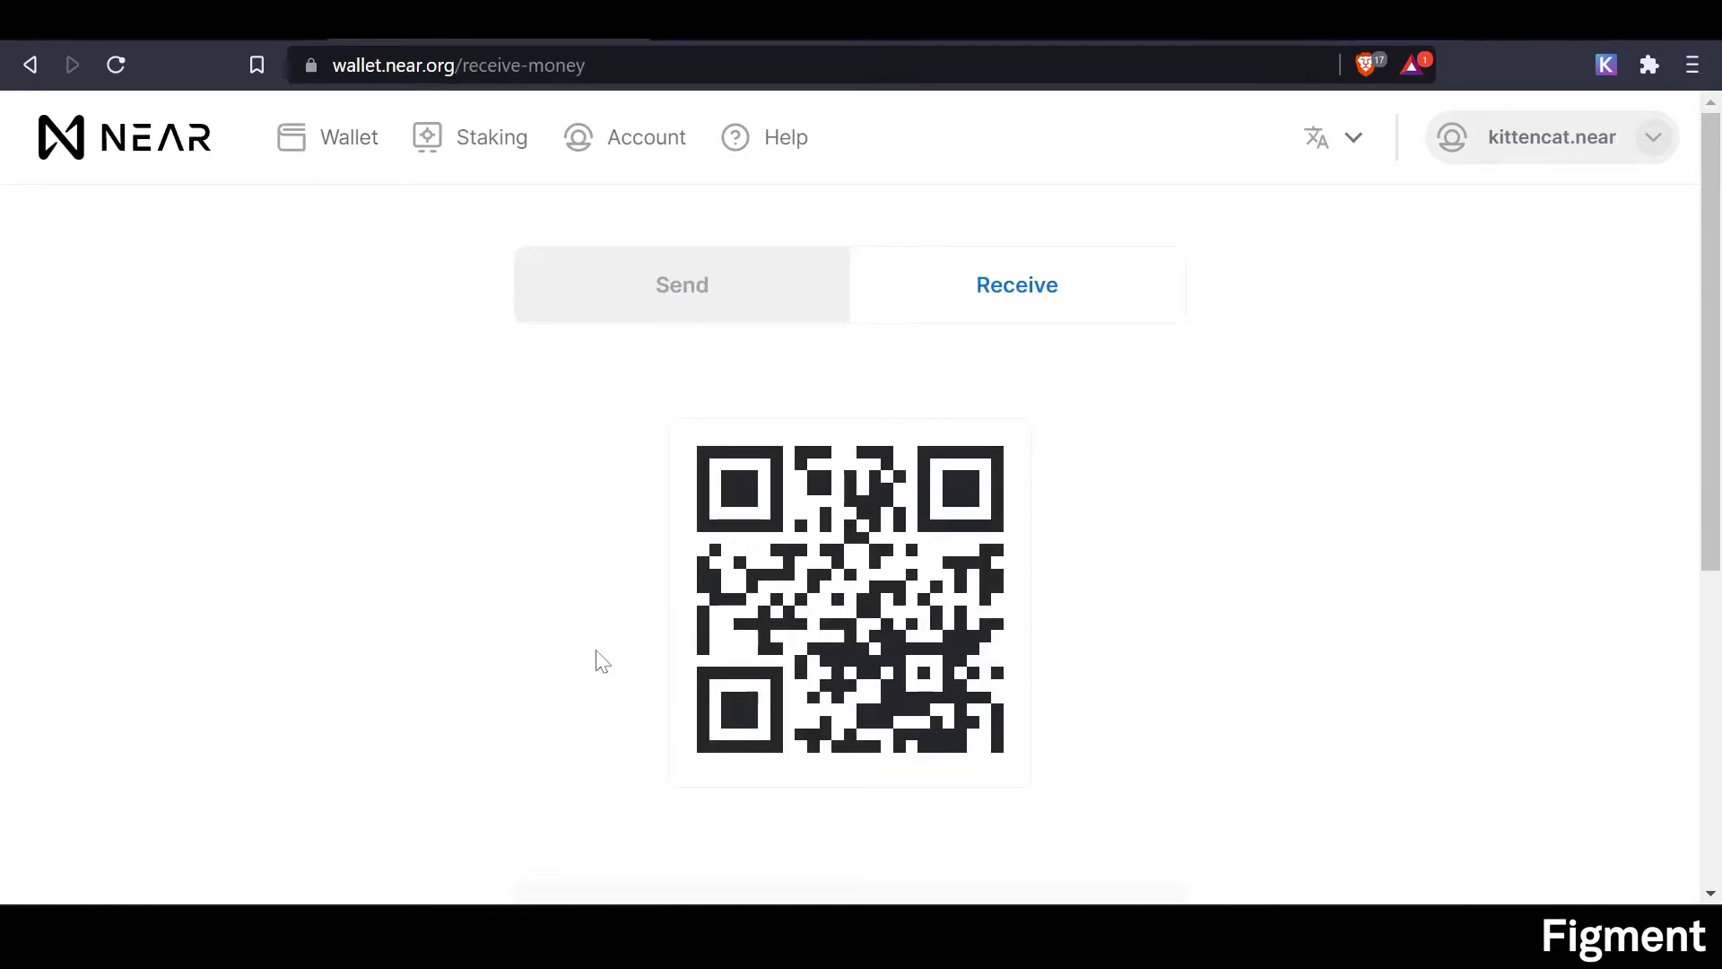
Select the full account ID kittencat.near to copy it for a deposit.
scroll(484, 539, "down", 4)
triple_click(626, 616)
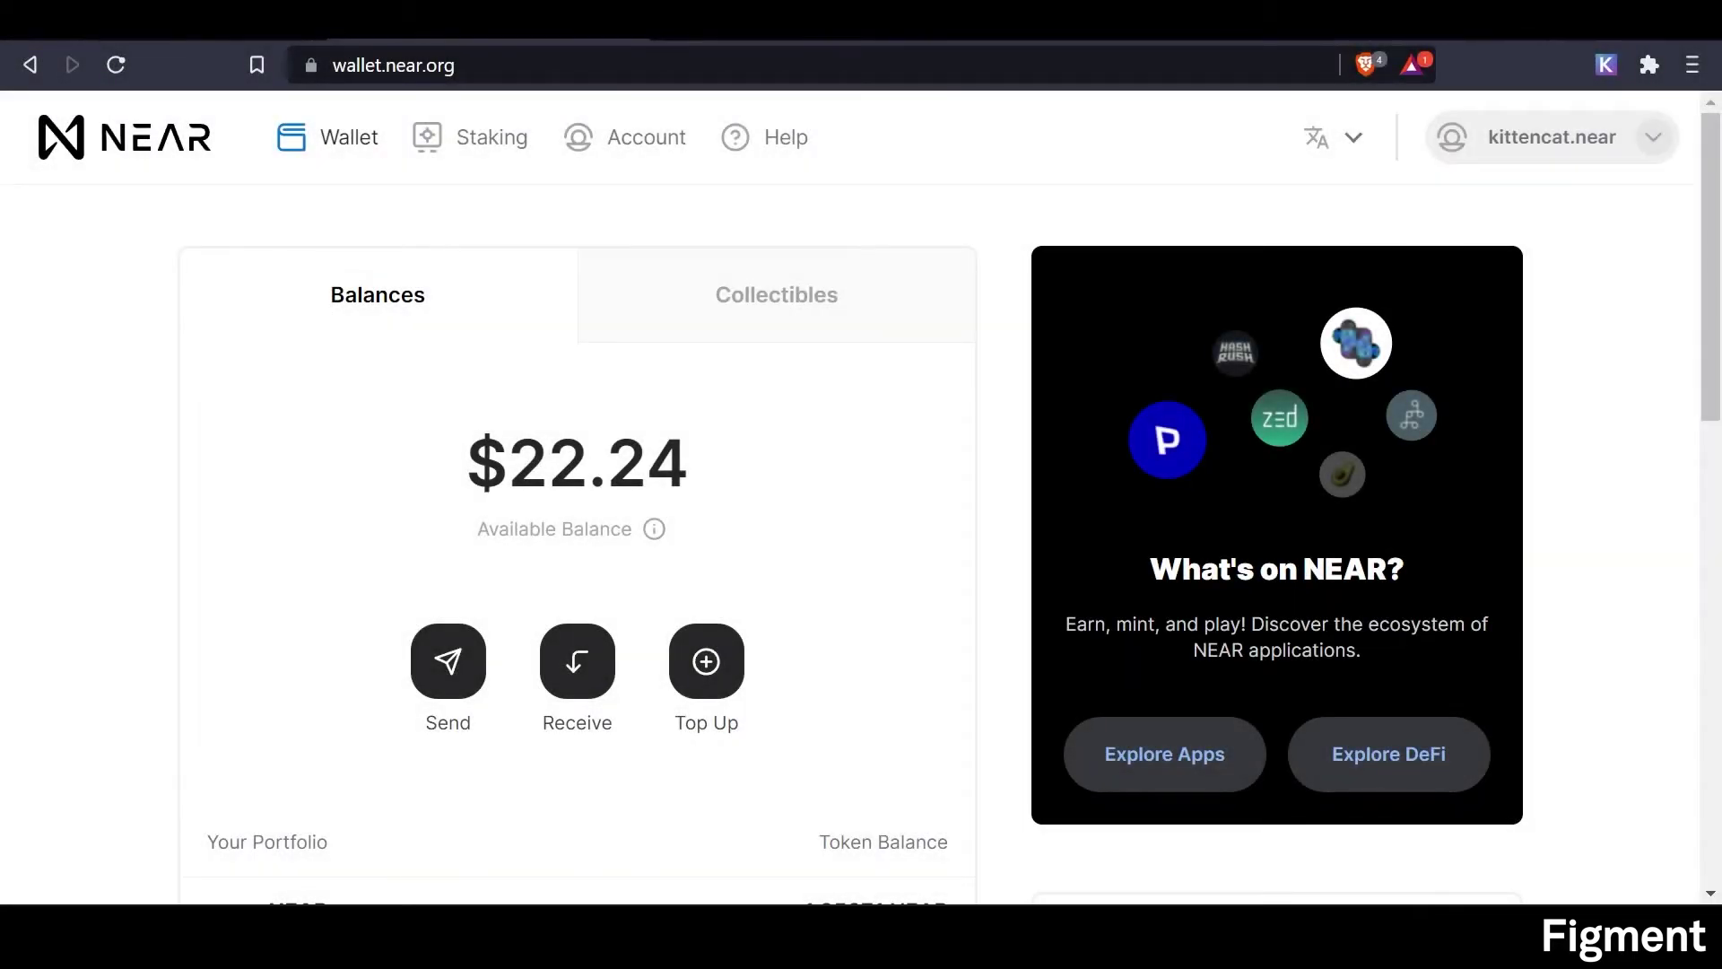
Go to the Staking page and check 1.95071 NEAR available and 0 NEAR staked.
left_click_drag(510, 462, 785, 507)
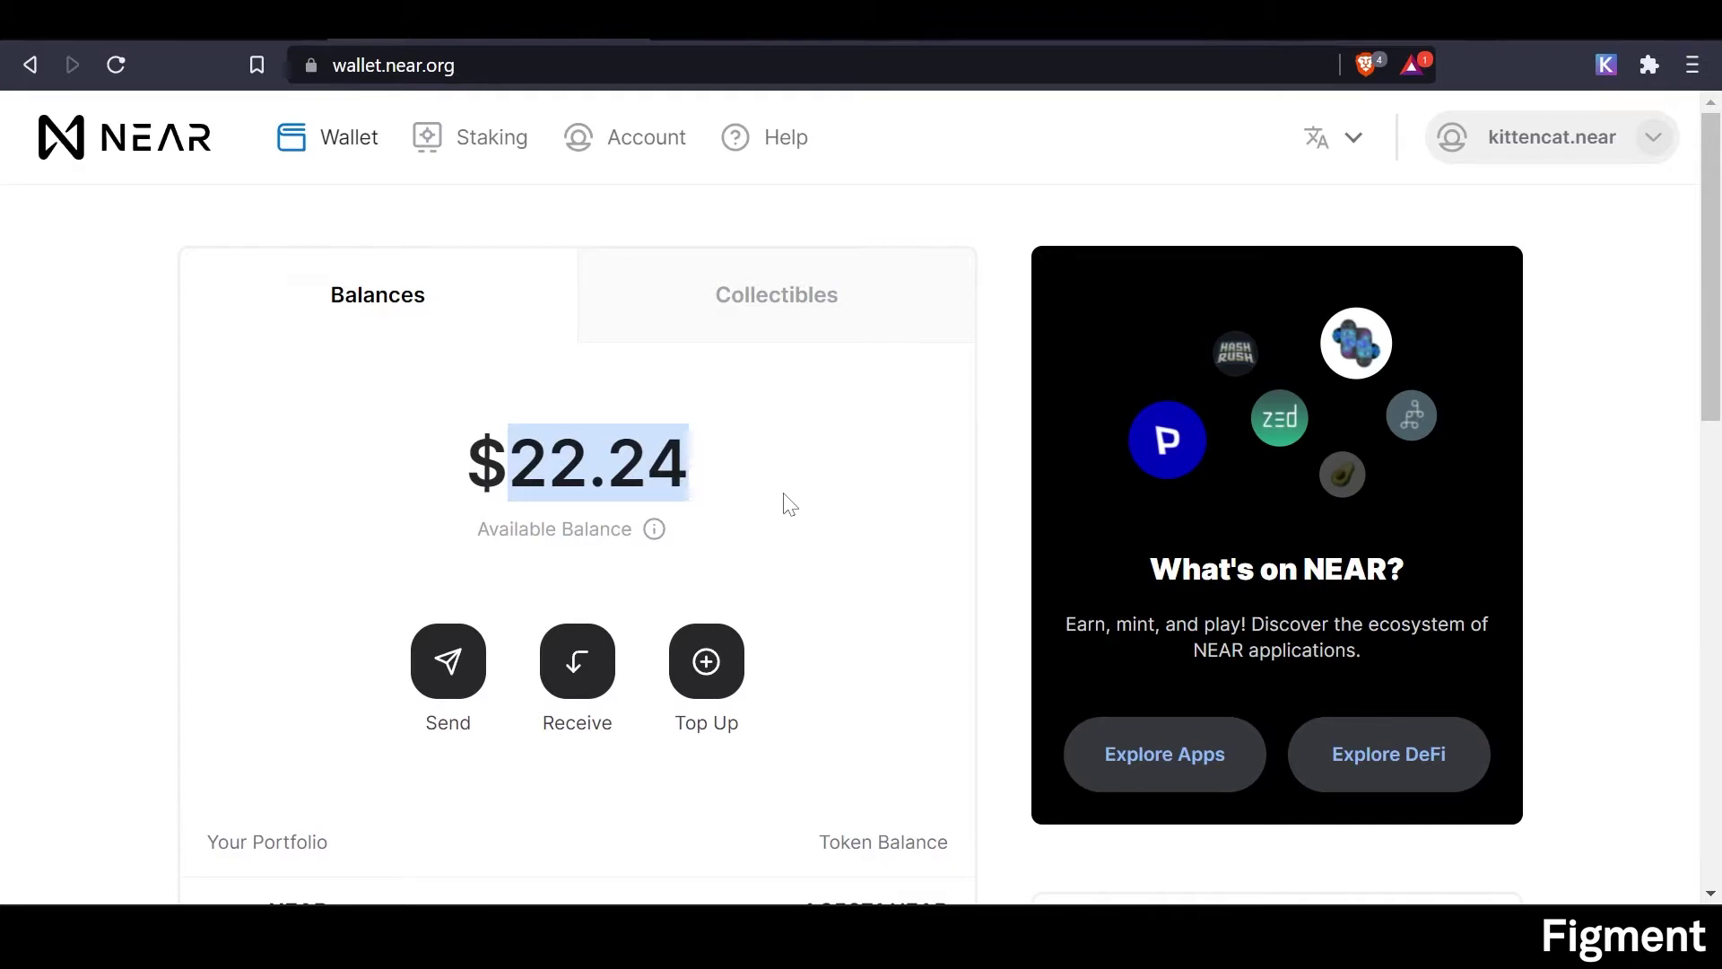
left_click(489, 143)
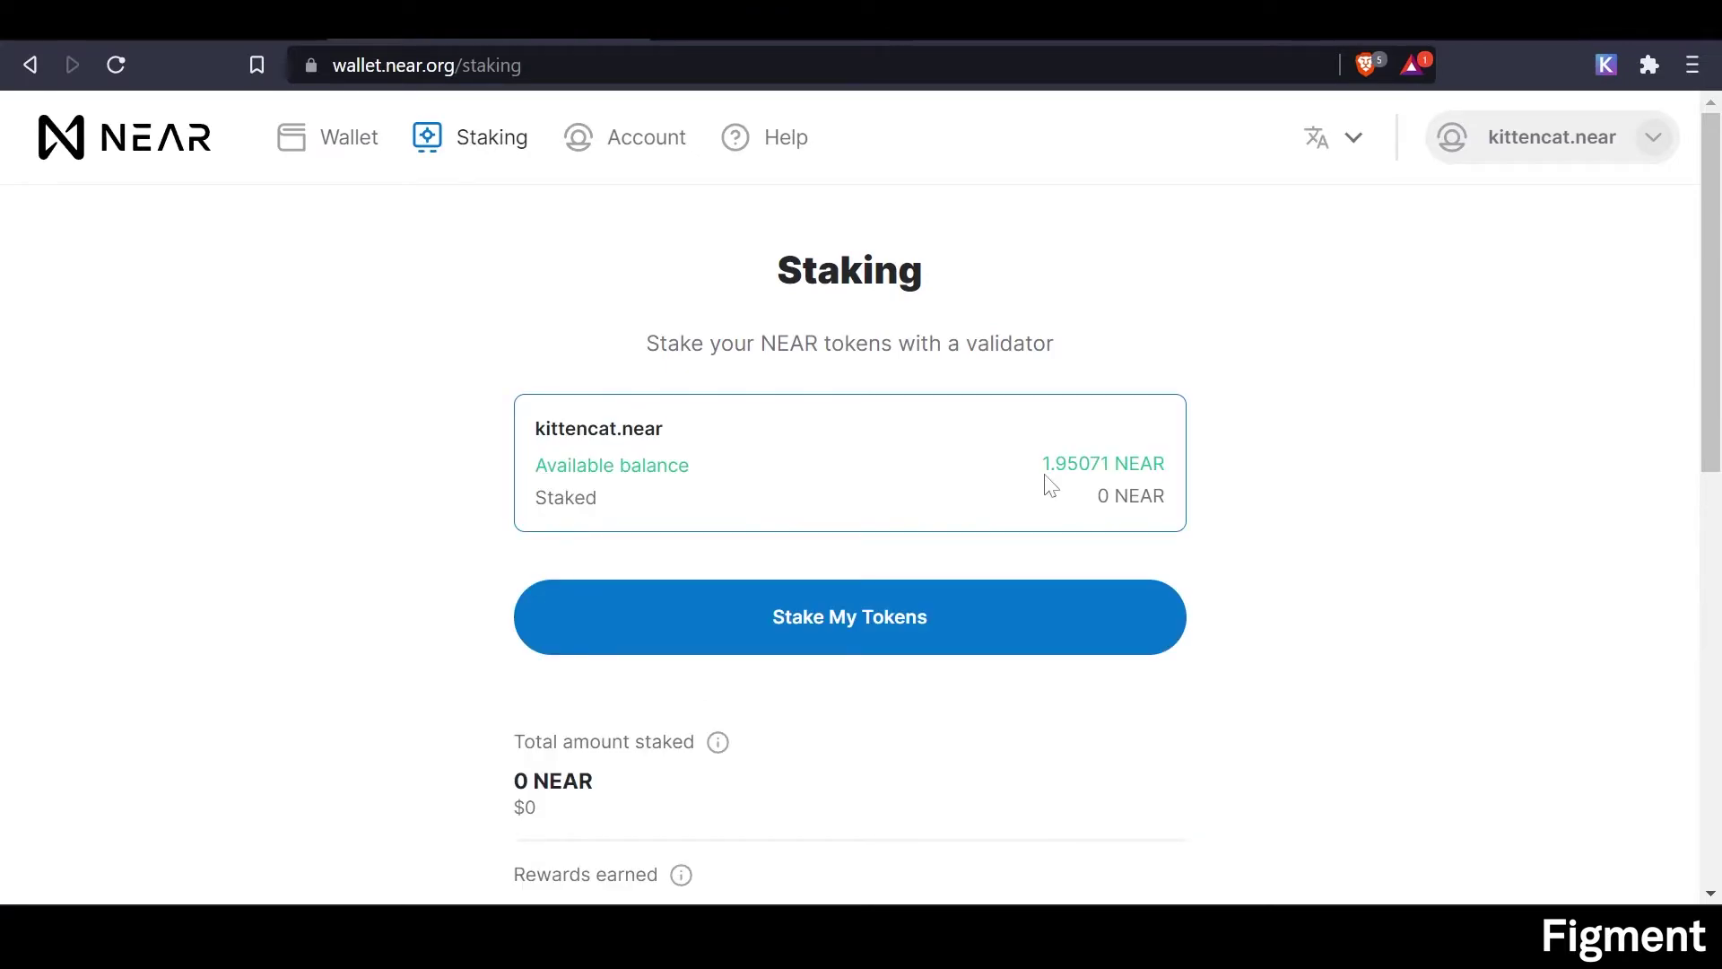
left_click_drag(1039, 466, 1280, 477)
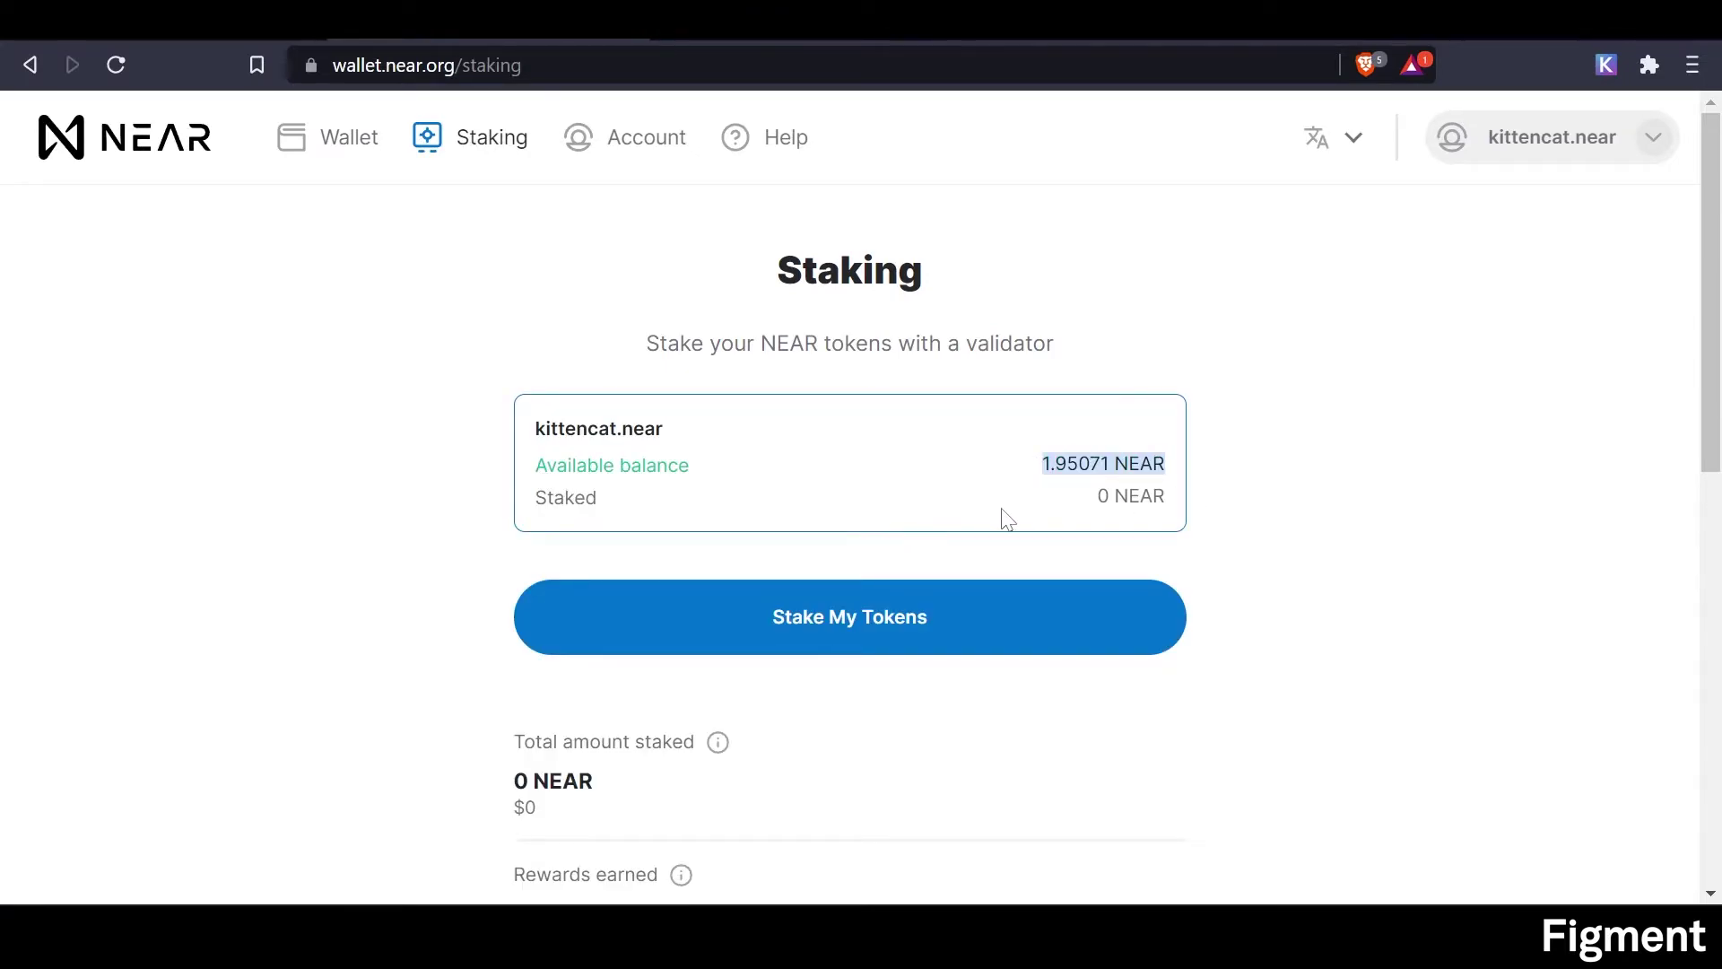
left_click_drag(1086, 502, 1423, 538)
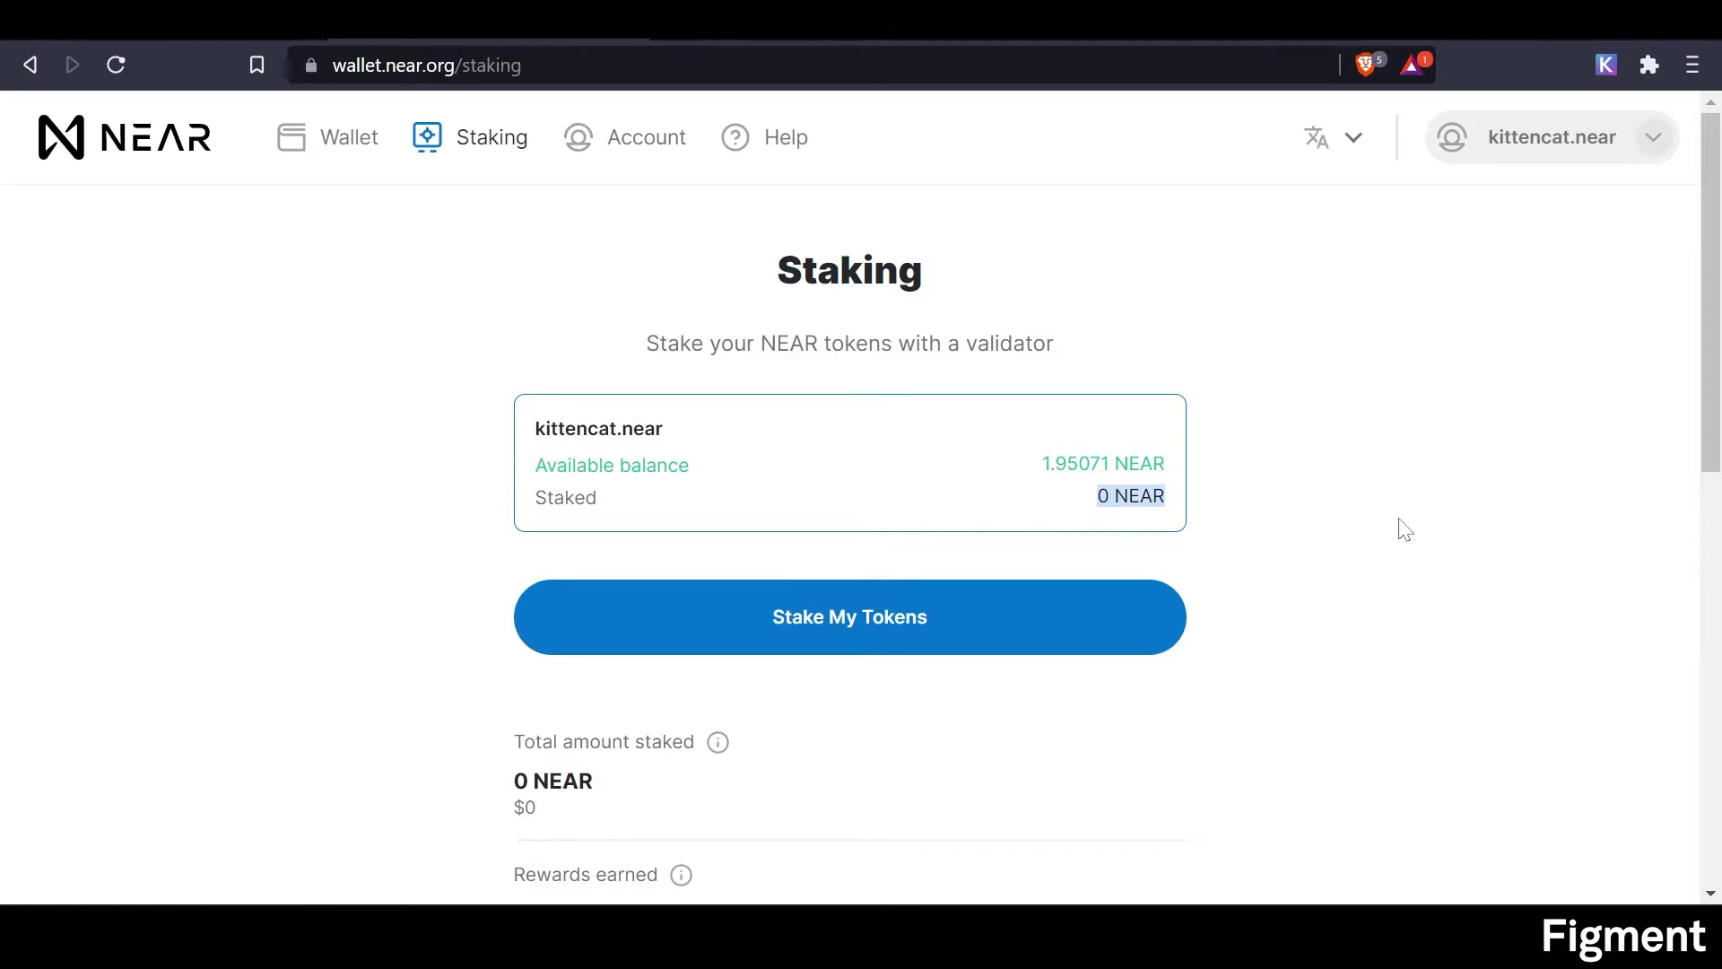
scroll(1395, 530, "down", 2)
Search for figment and select figment.poolv1.near as the staking validator.
left_click(877, 454)
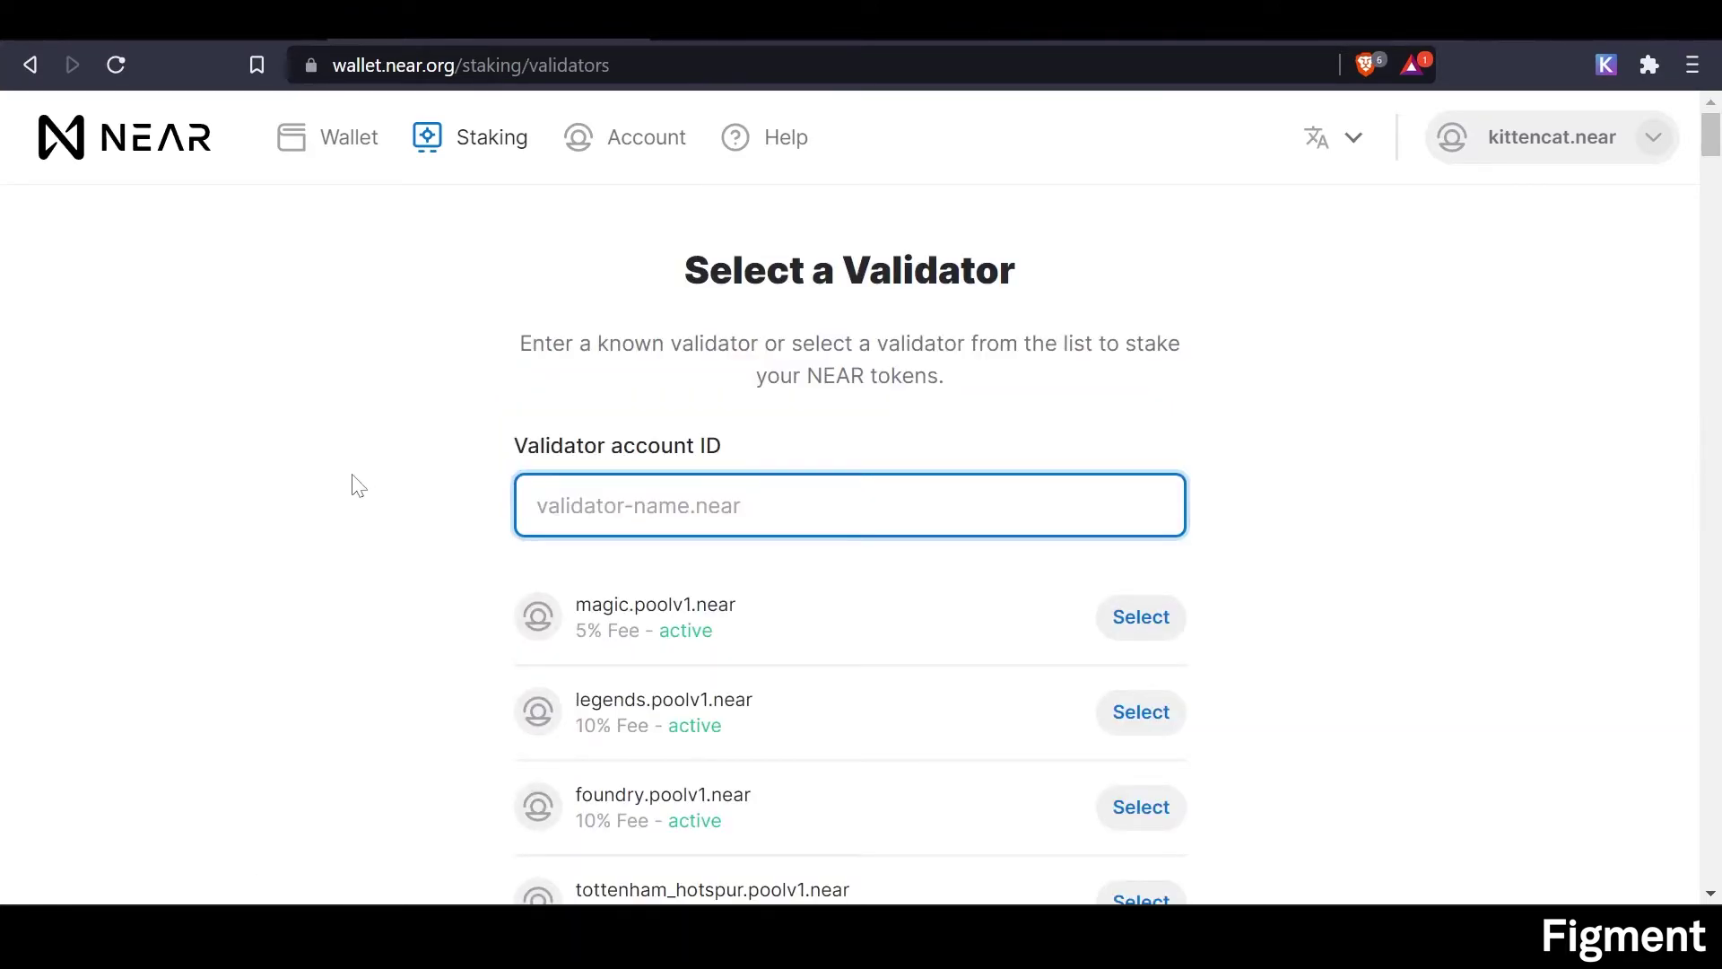
type("figmetn")
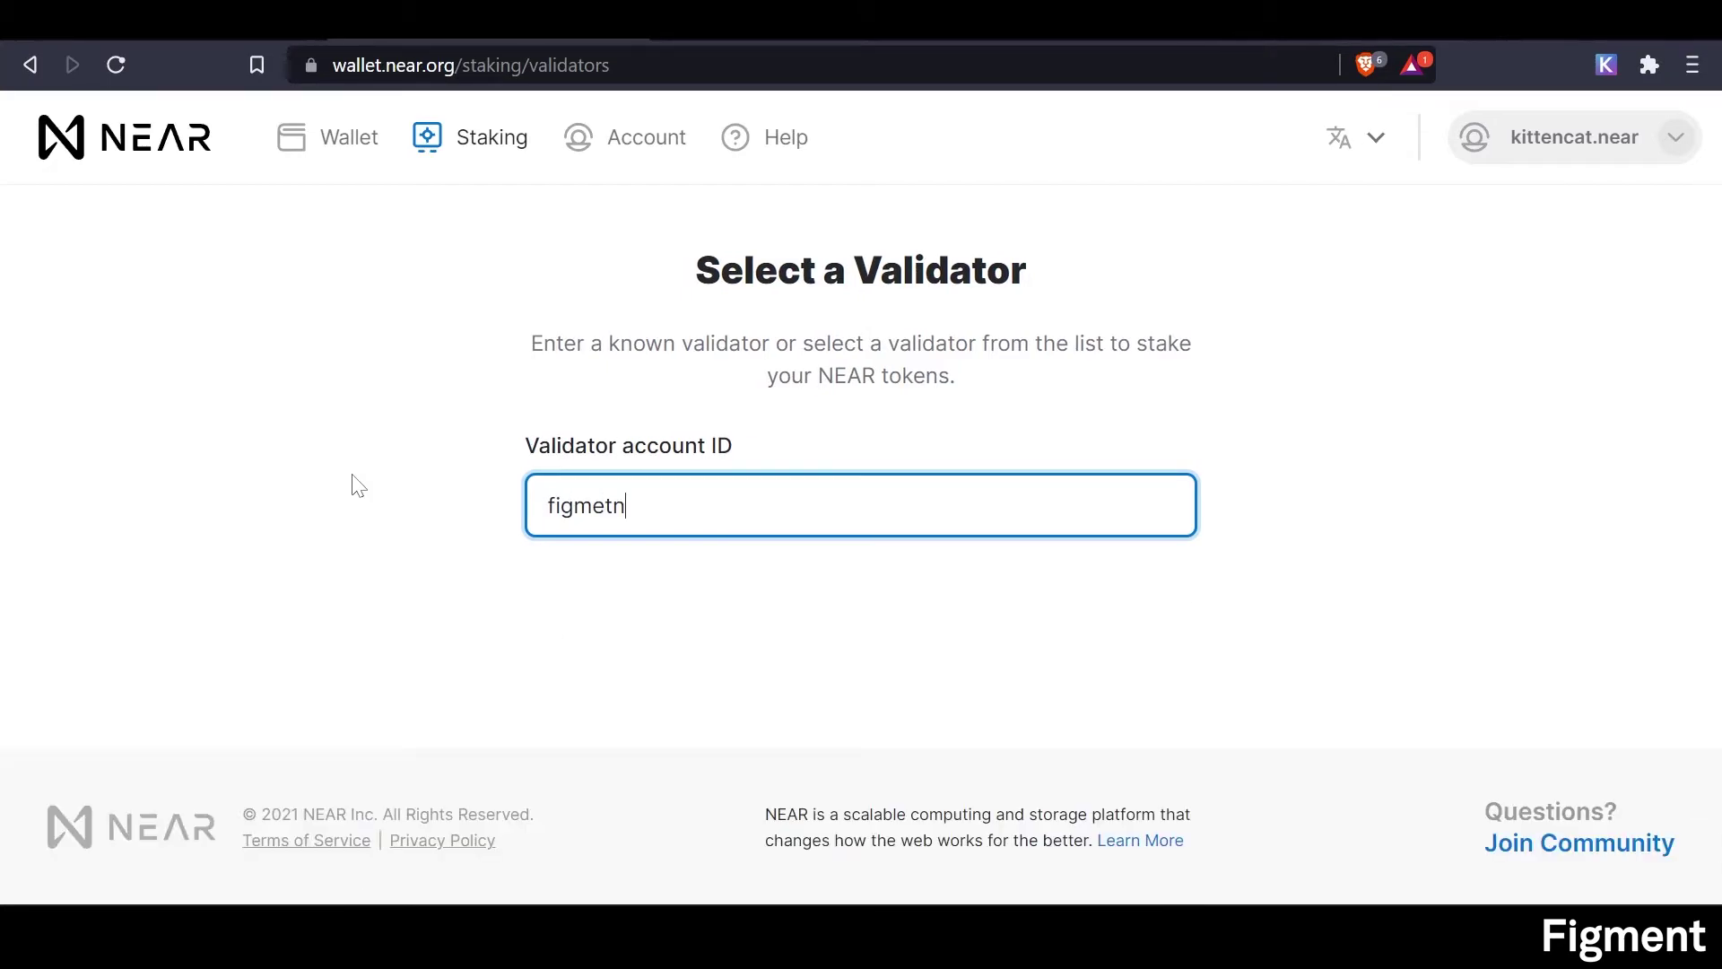
key("BackSpace")
key("BackSpace")
type("nt")
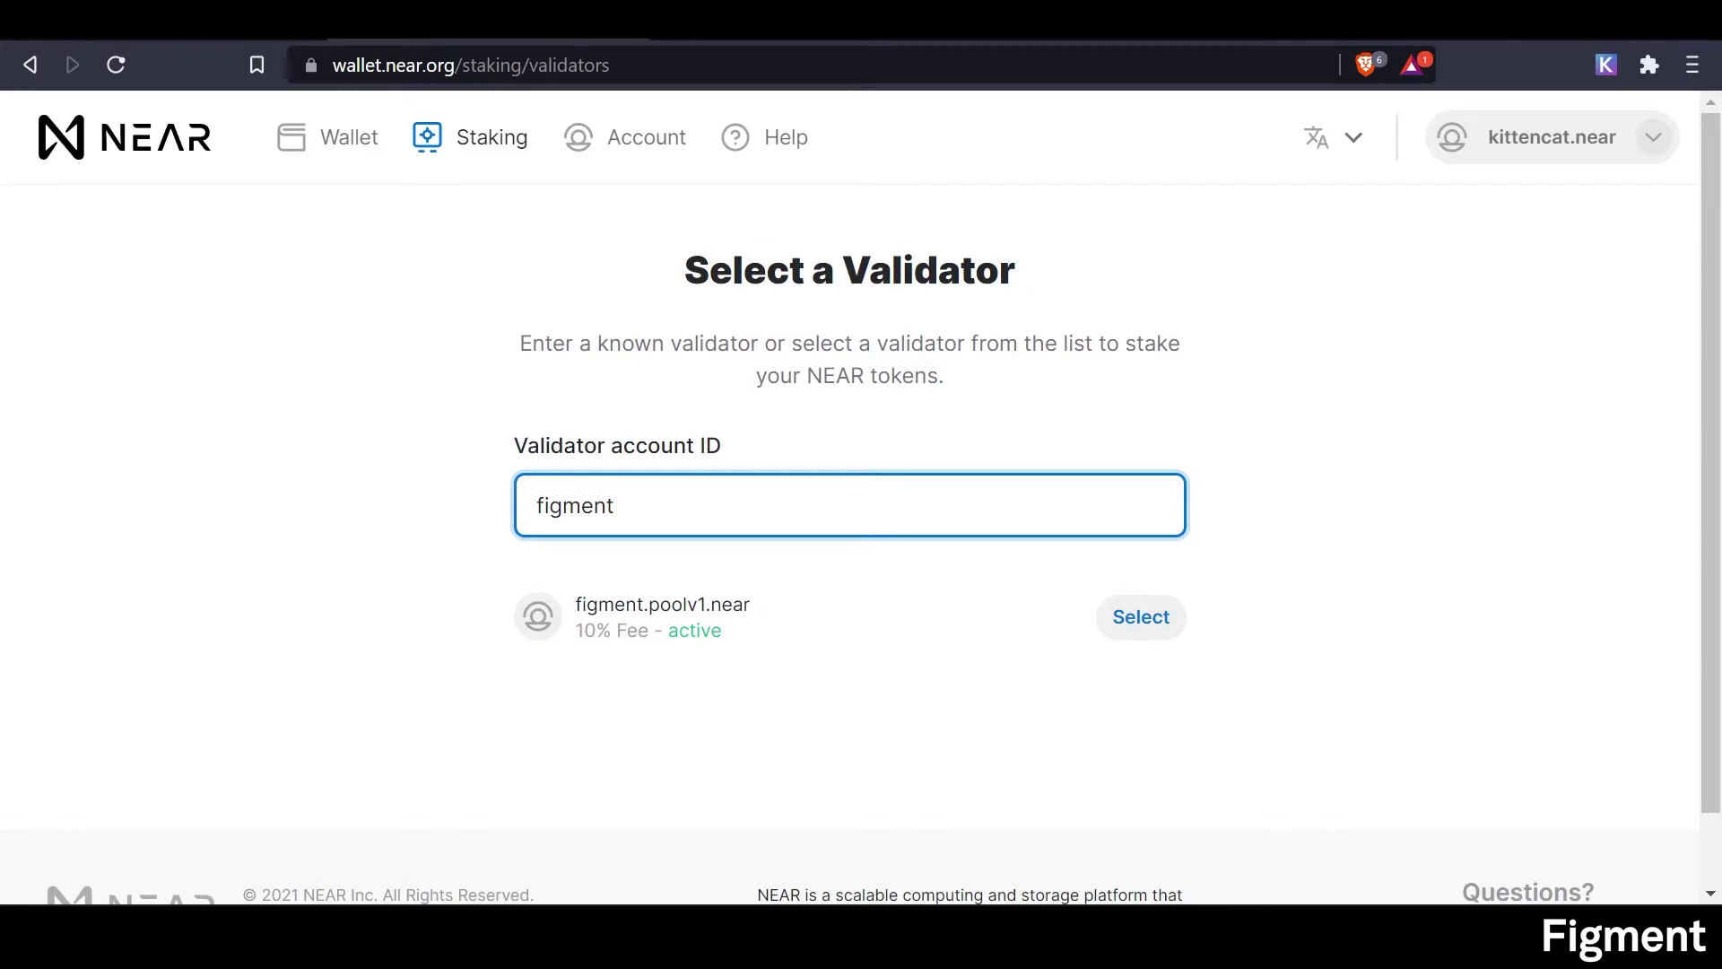
left_click_drag(575, 630, 695, 668)
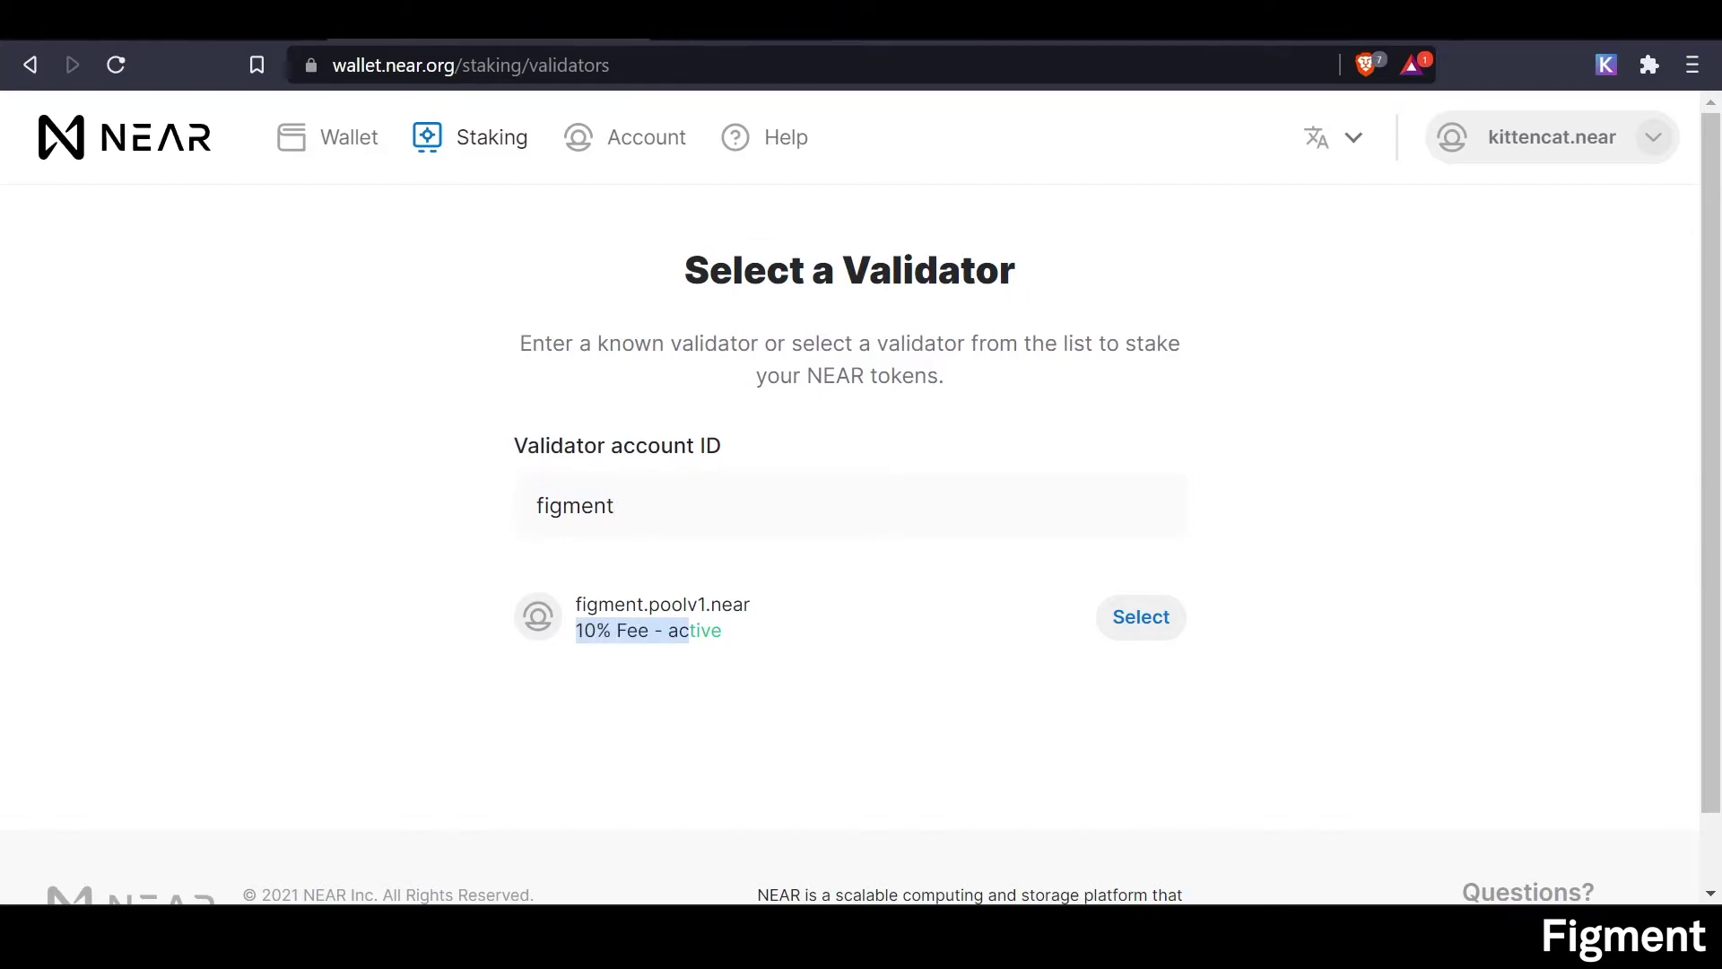
left_click(1123, 628)
Set the stake amount to 1.75 NEAR, submit it and confirm delegation to figment.poolv1.near.
left_click(902, 443)
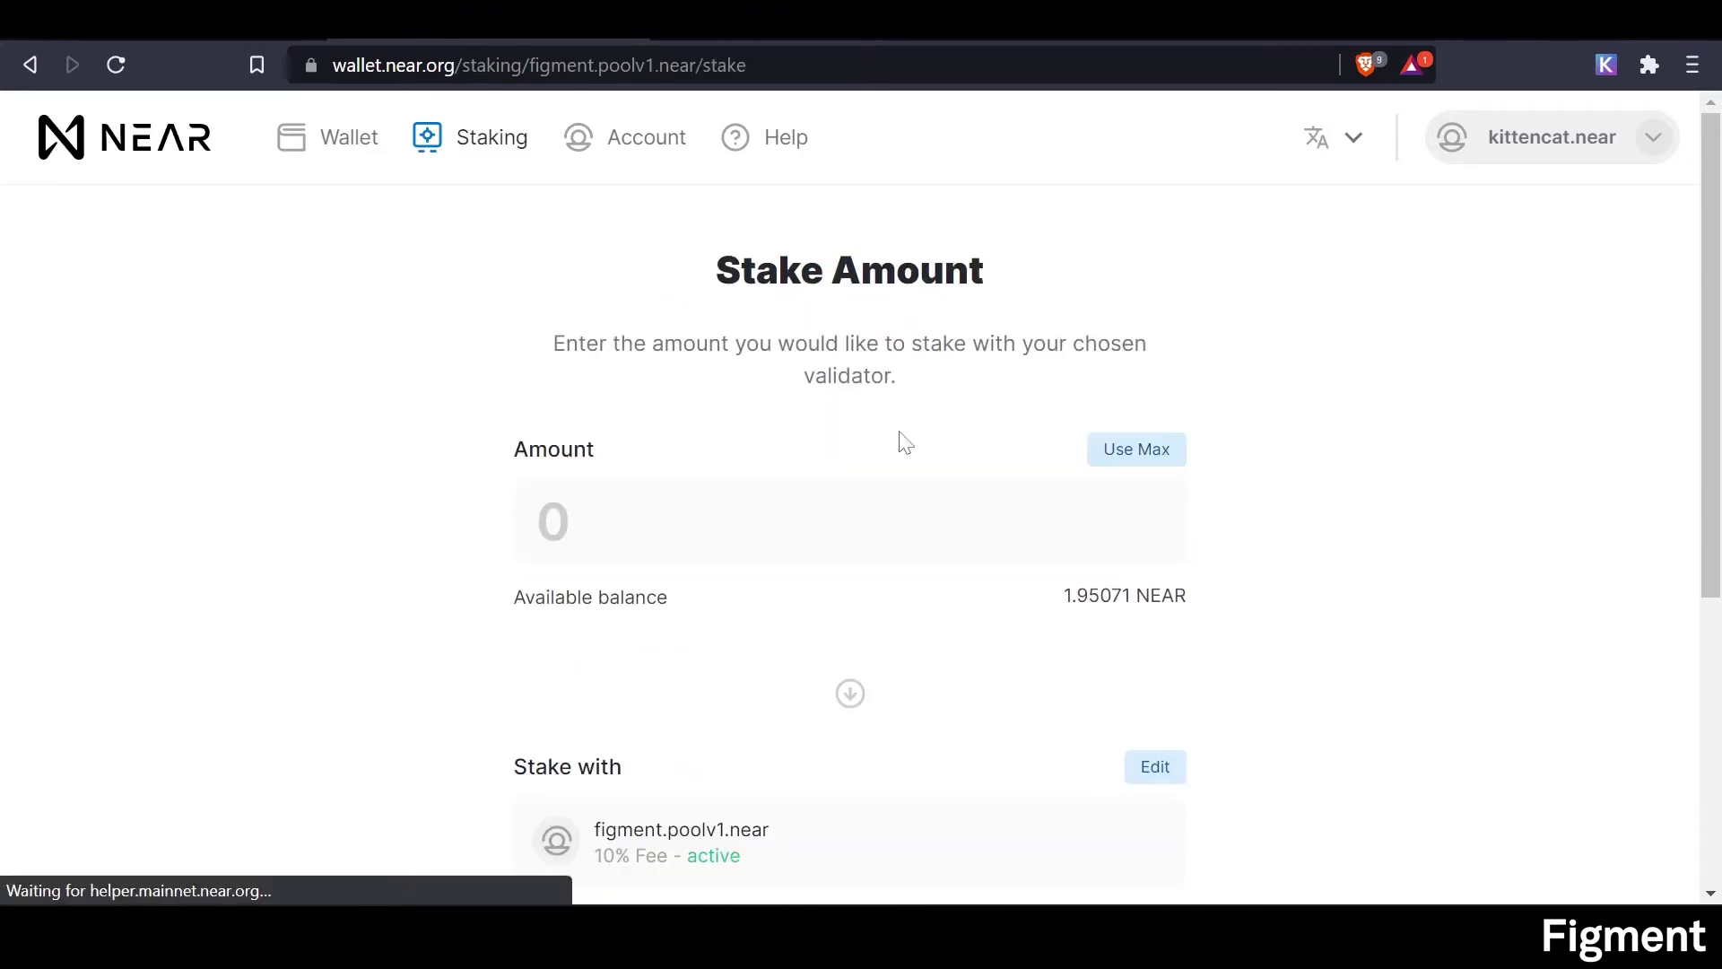
left_click(1146, 453)
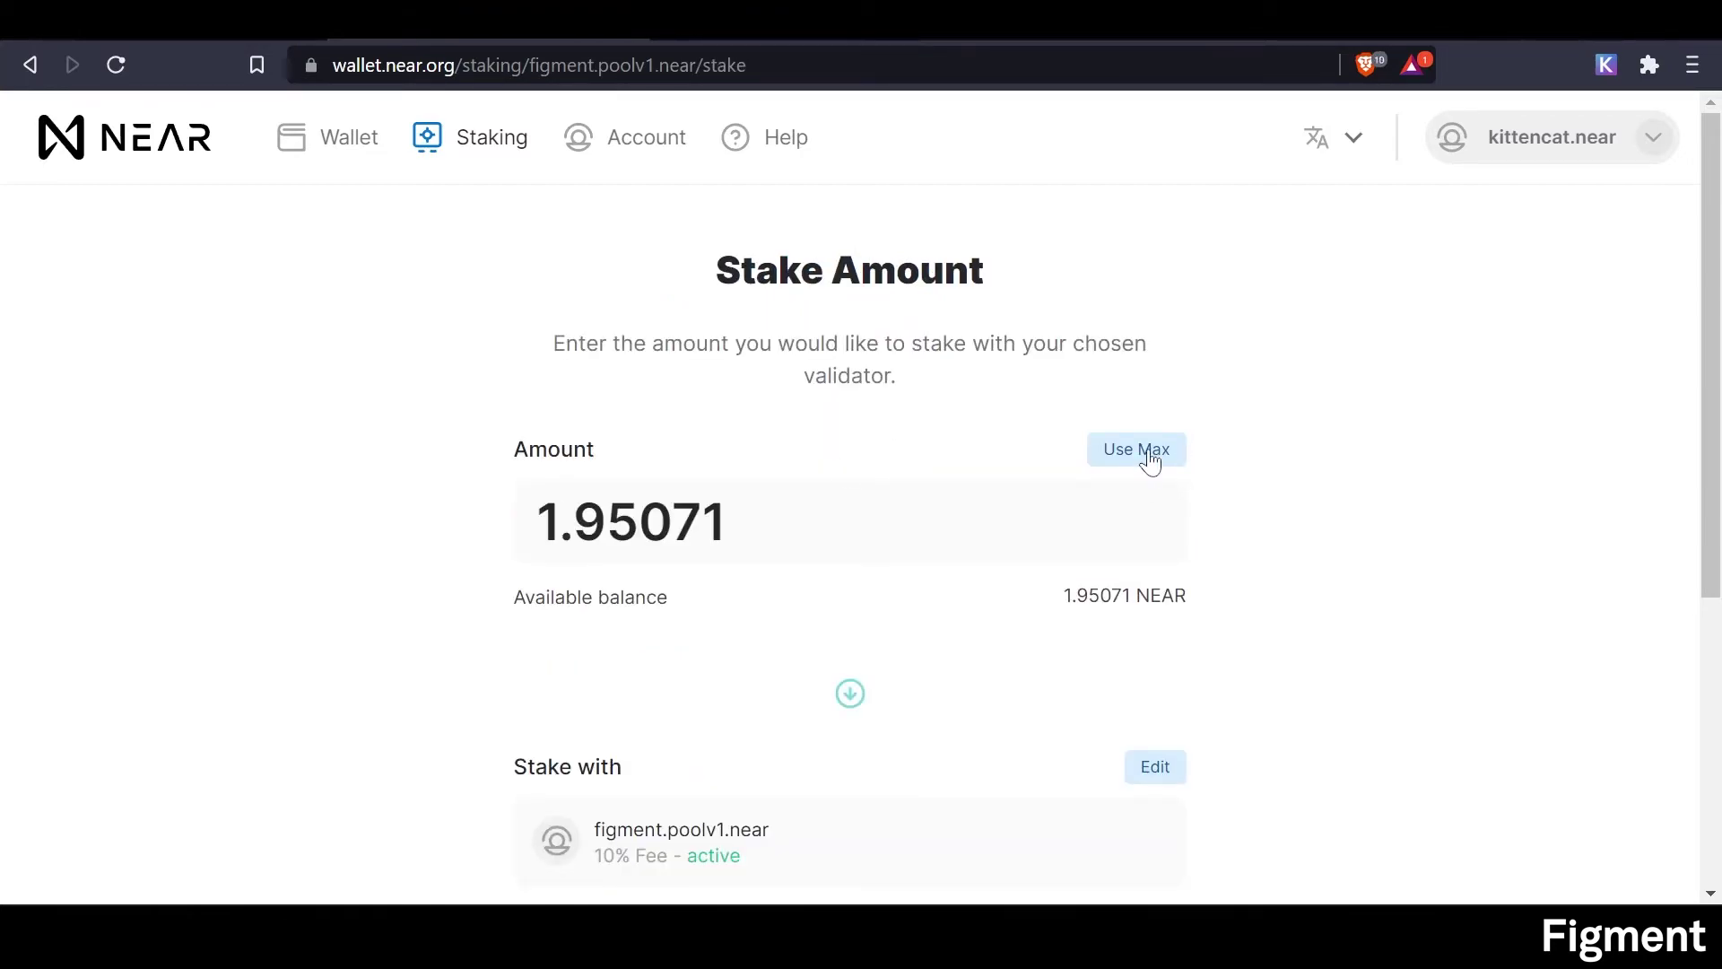
left_click_drag(725, 522, 574, 522)
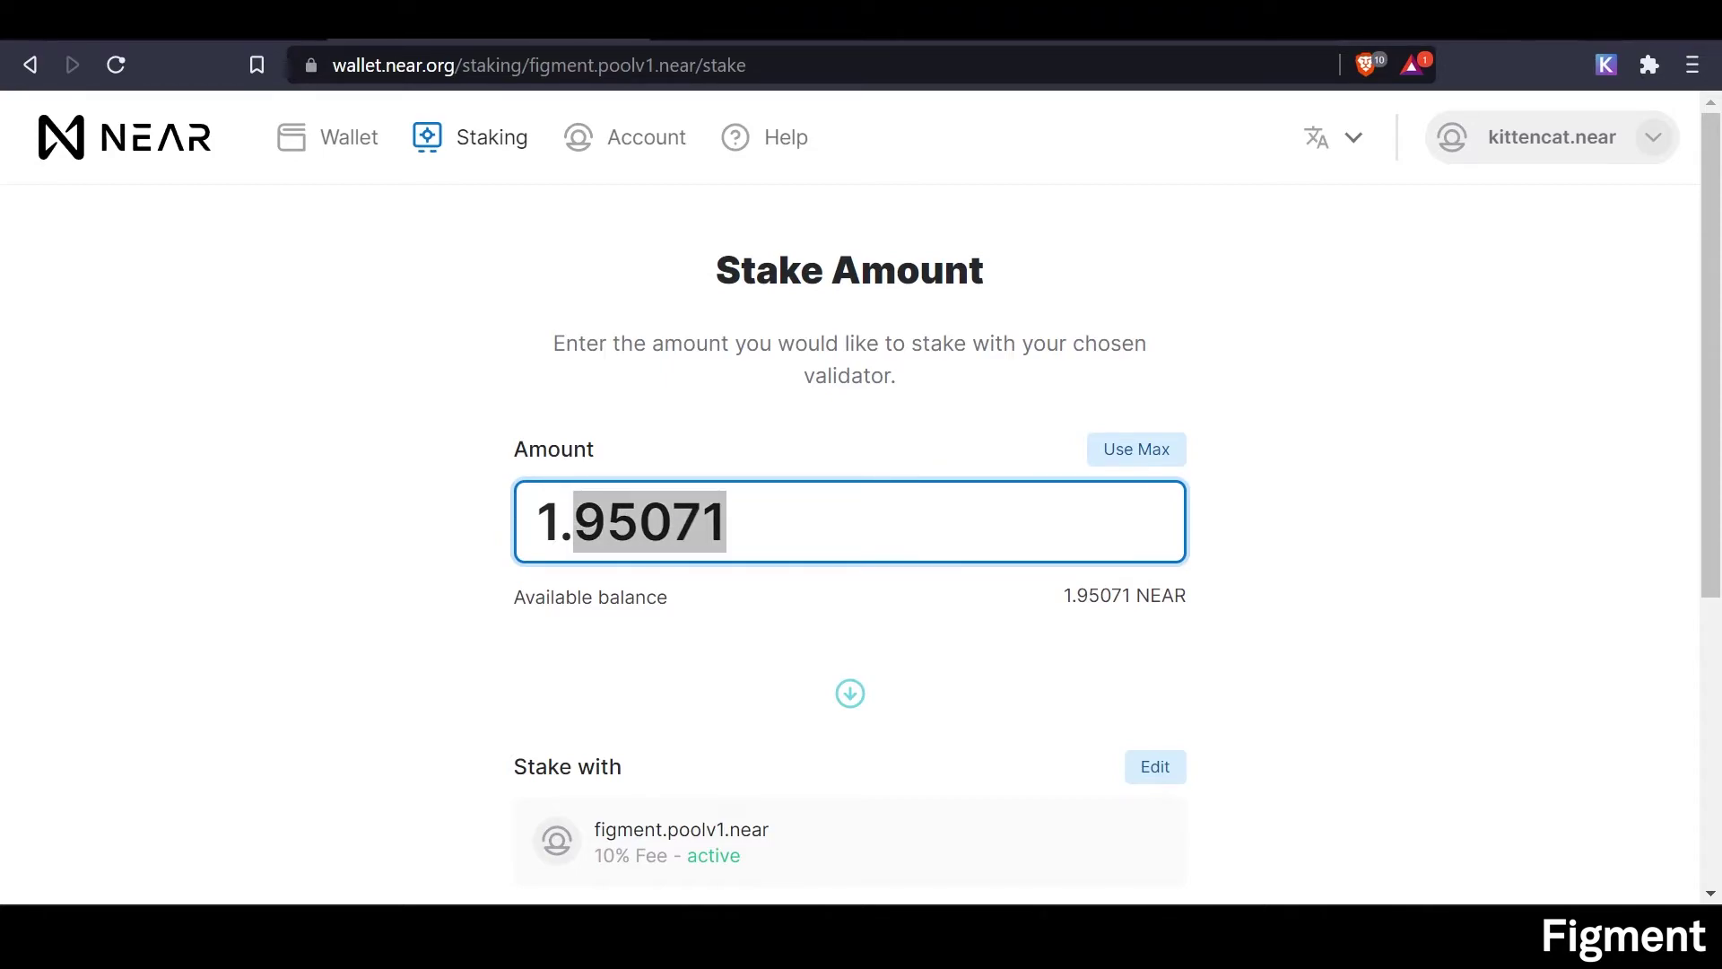
type("8")
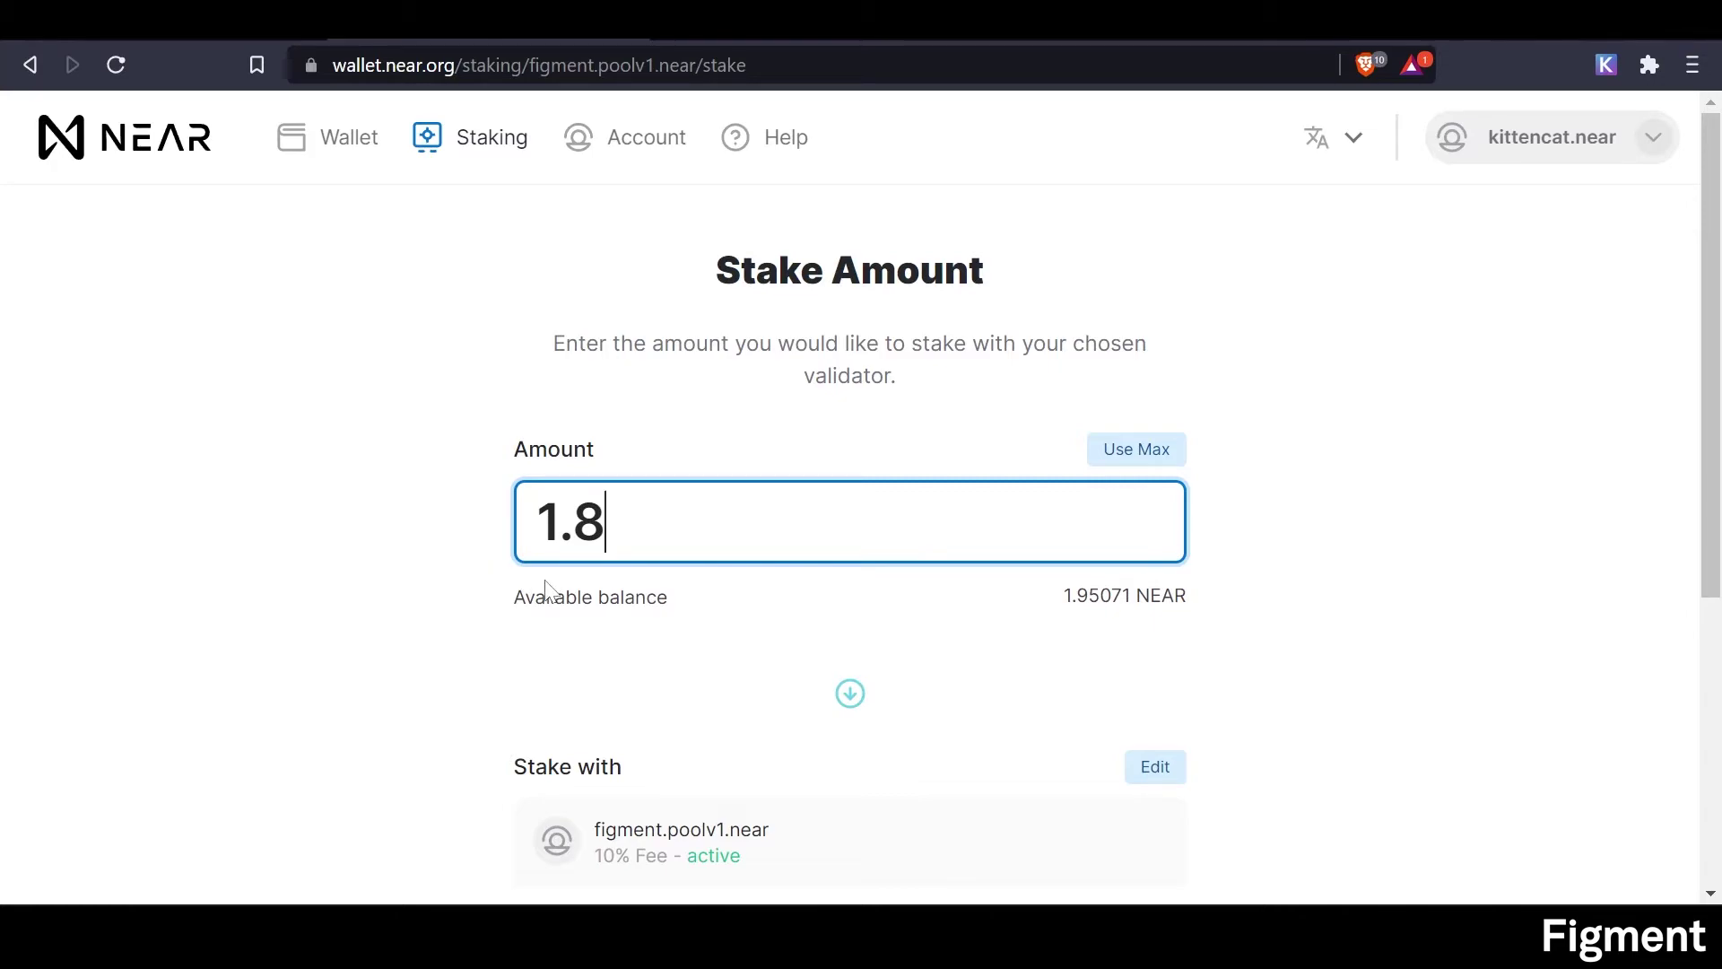
key("BackSpace")
type("75")
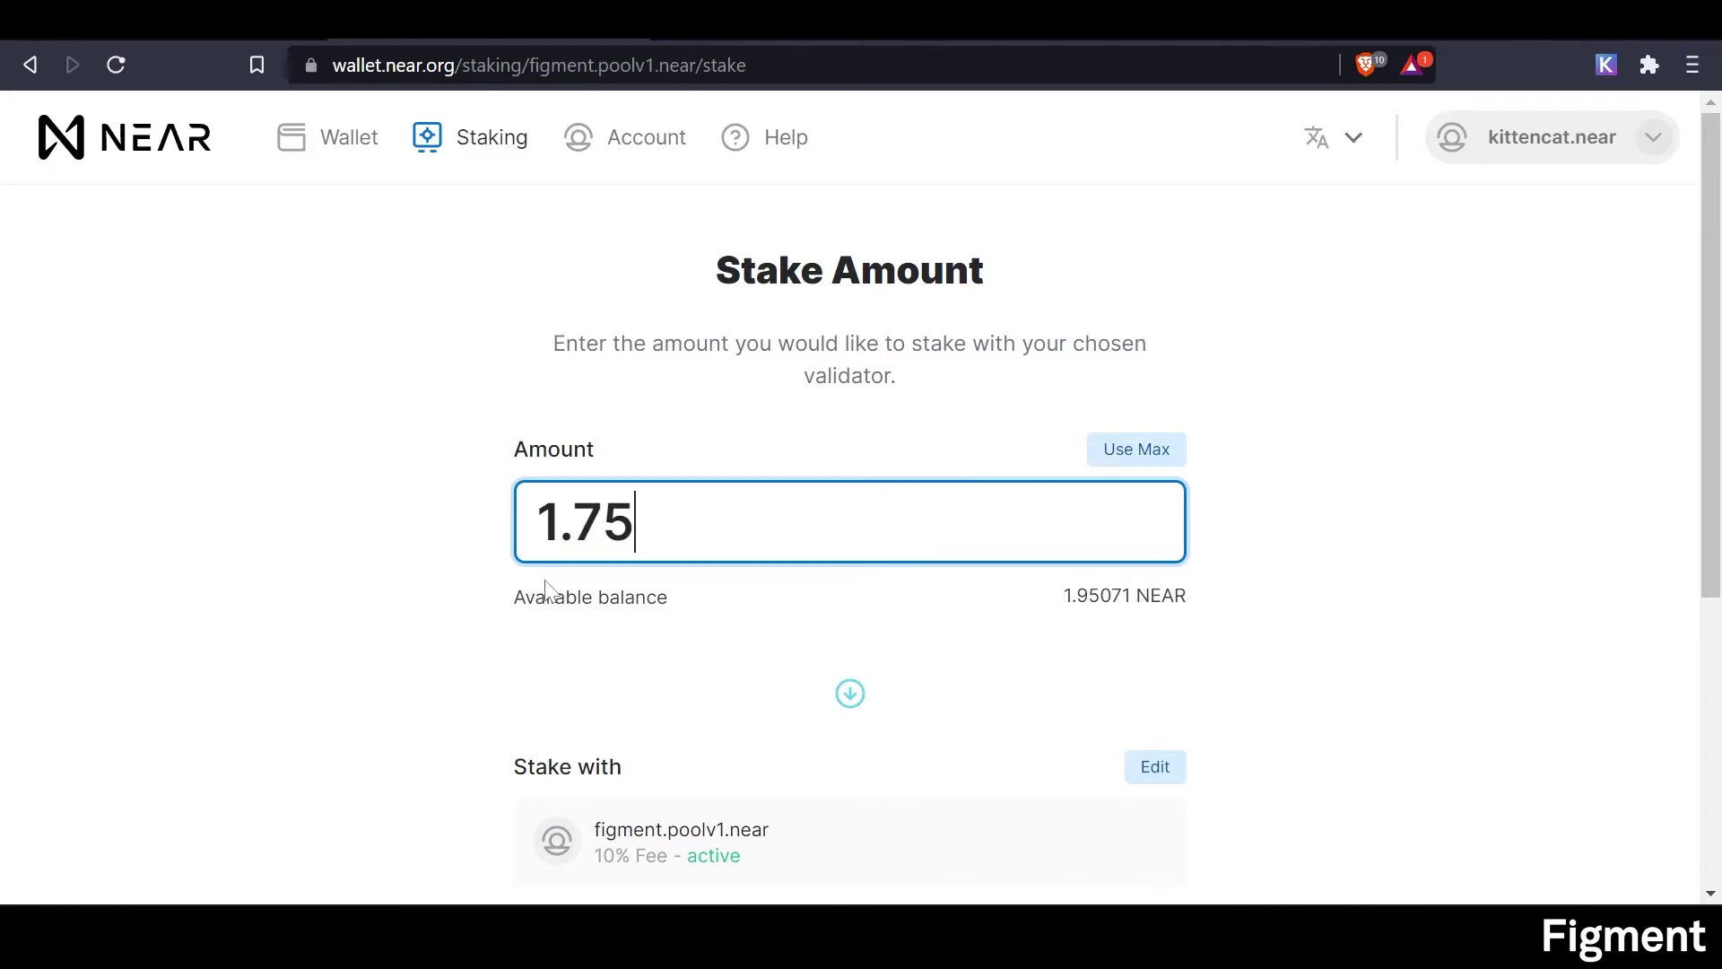
scroll(556, 593, "down", 4)
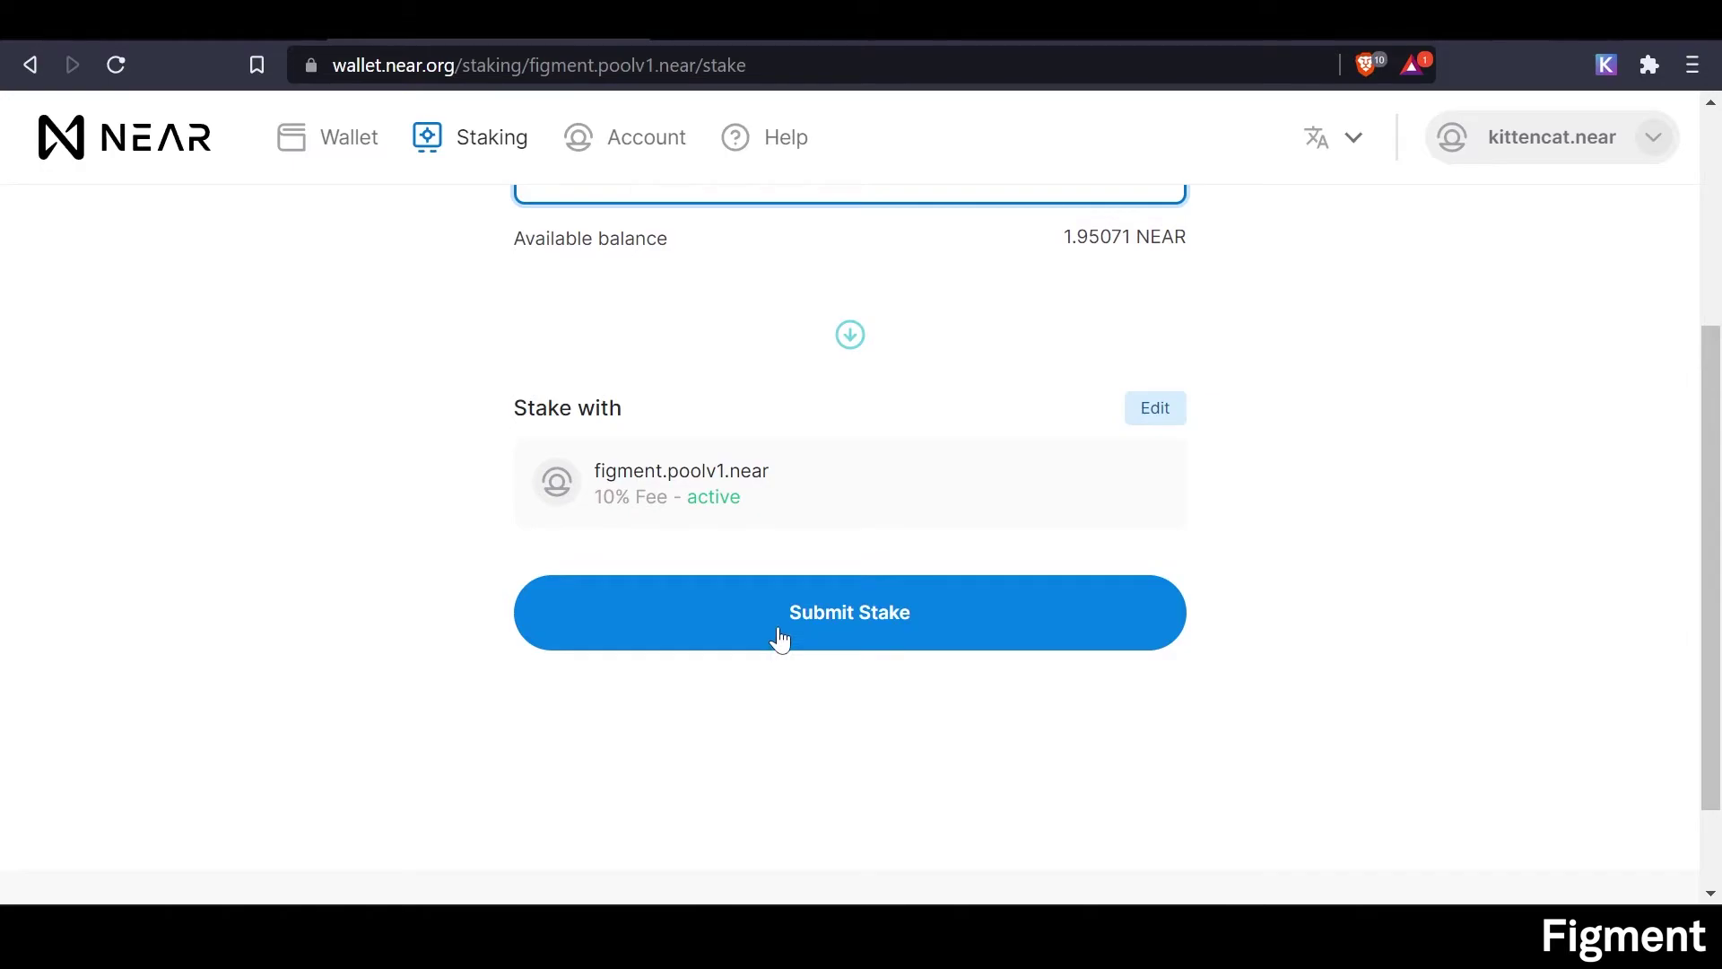
left_click(760, 636)
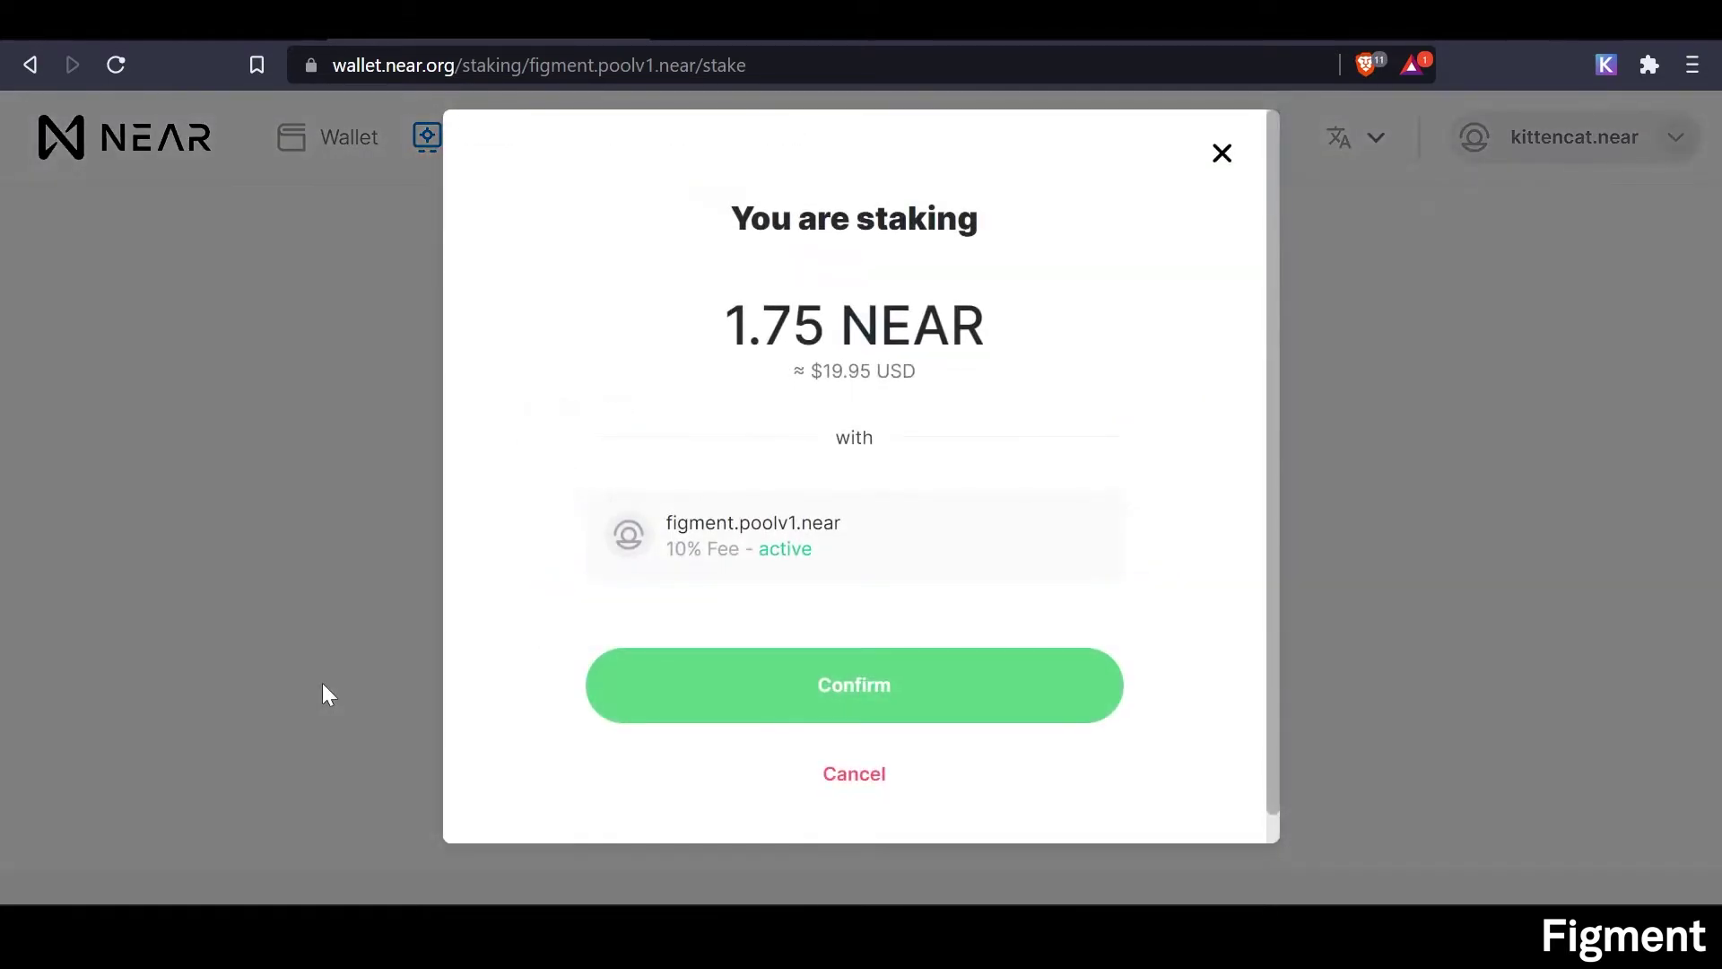
left_click(888, 689)
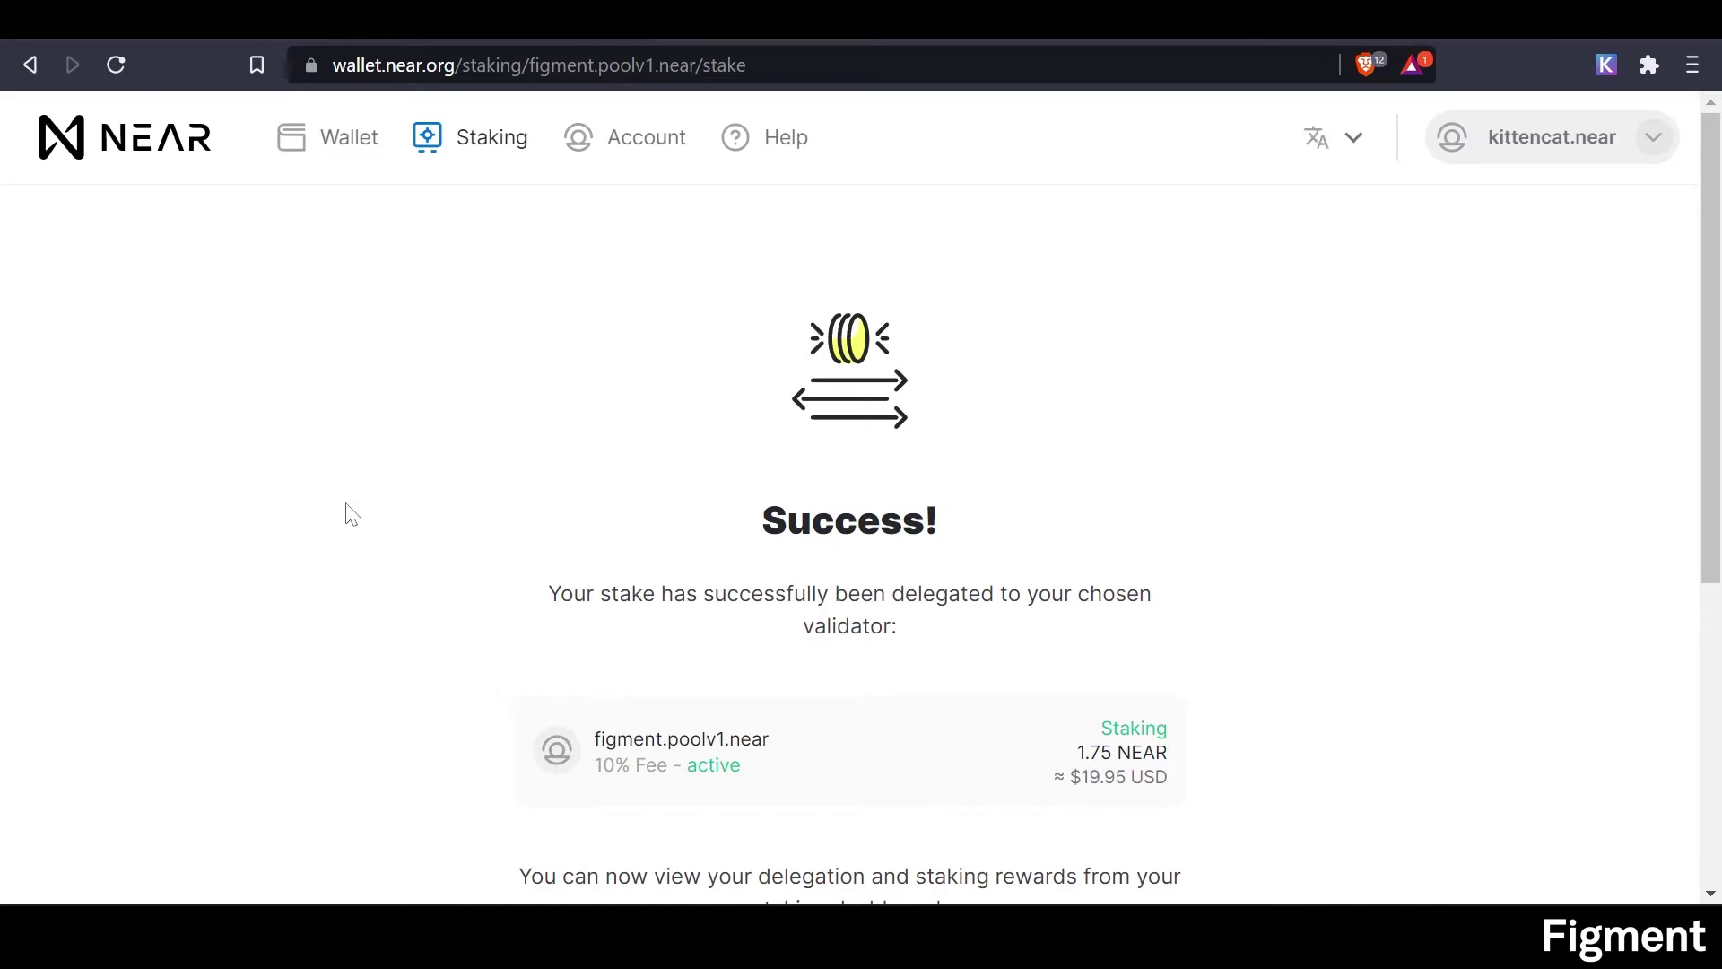
Return to the staking dashboard and review 1.75 NEAR staked with figment.poolv1.near.
scroll(490, 636, "down", 1)
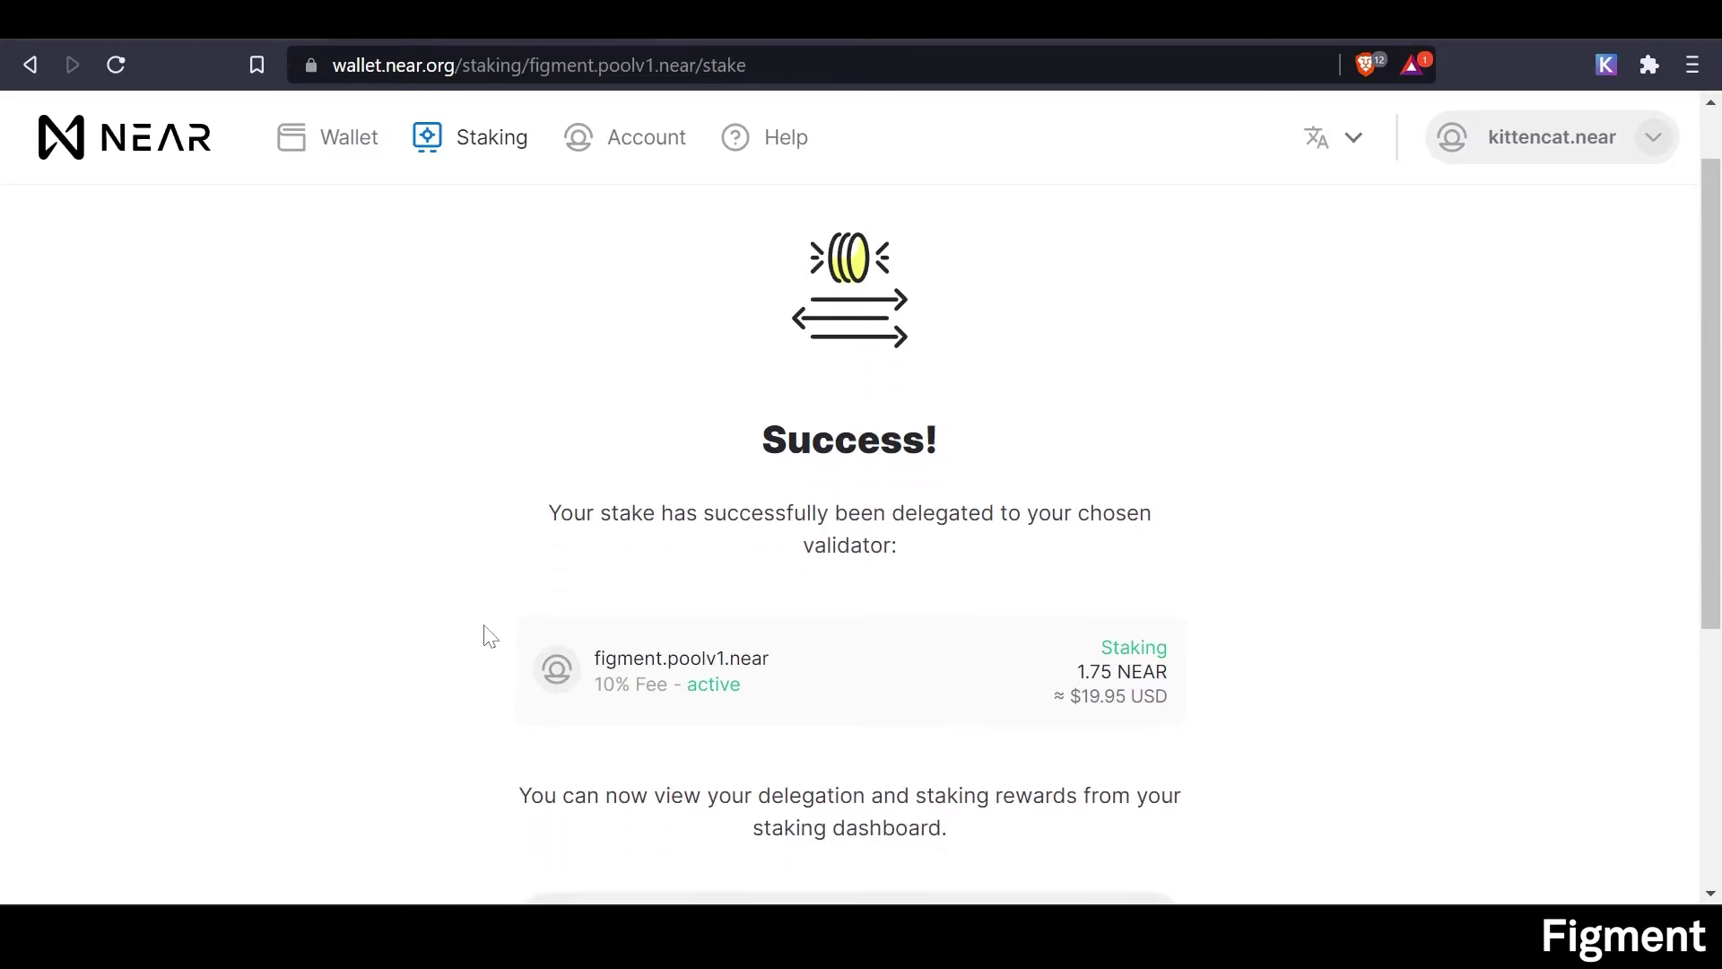
scroll(490, 636, "down", 5)
left_click(868, 501)
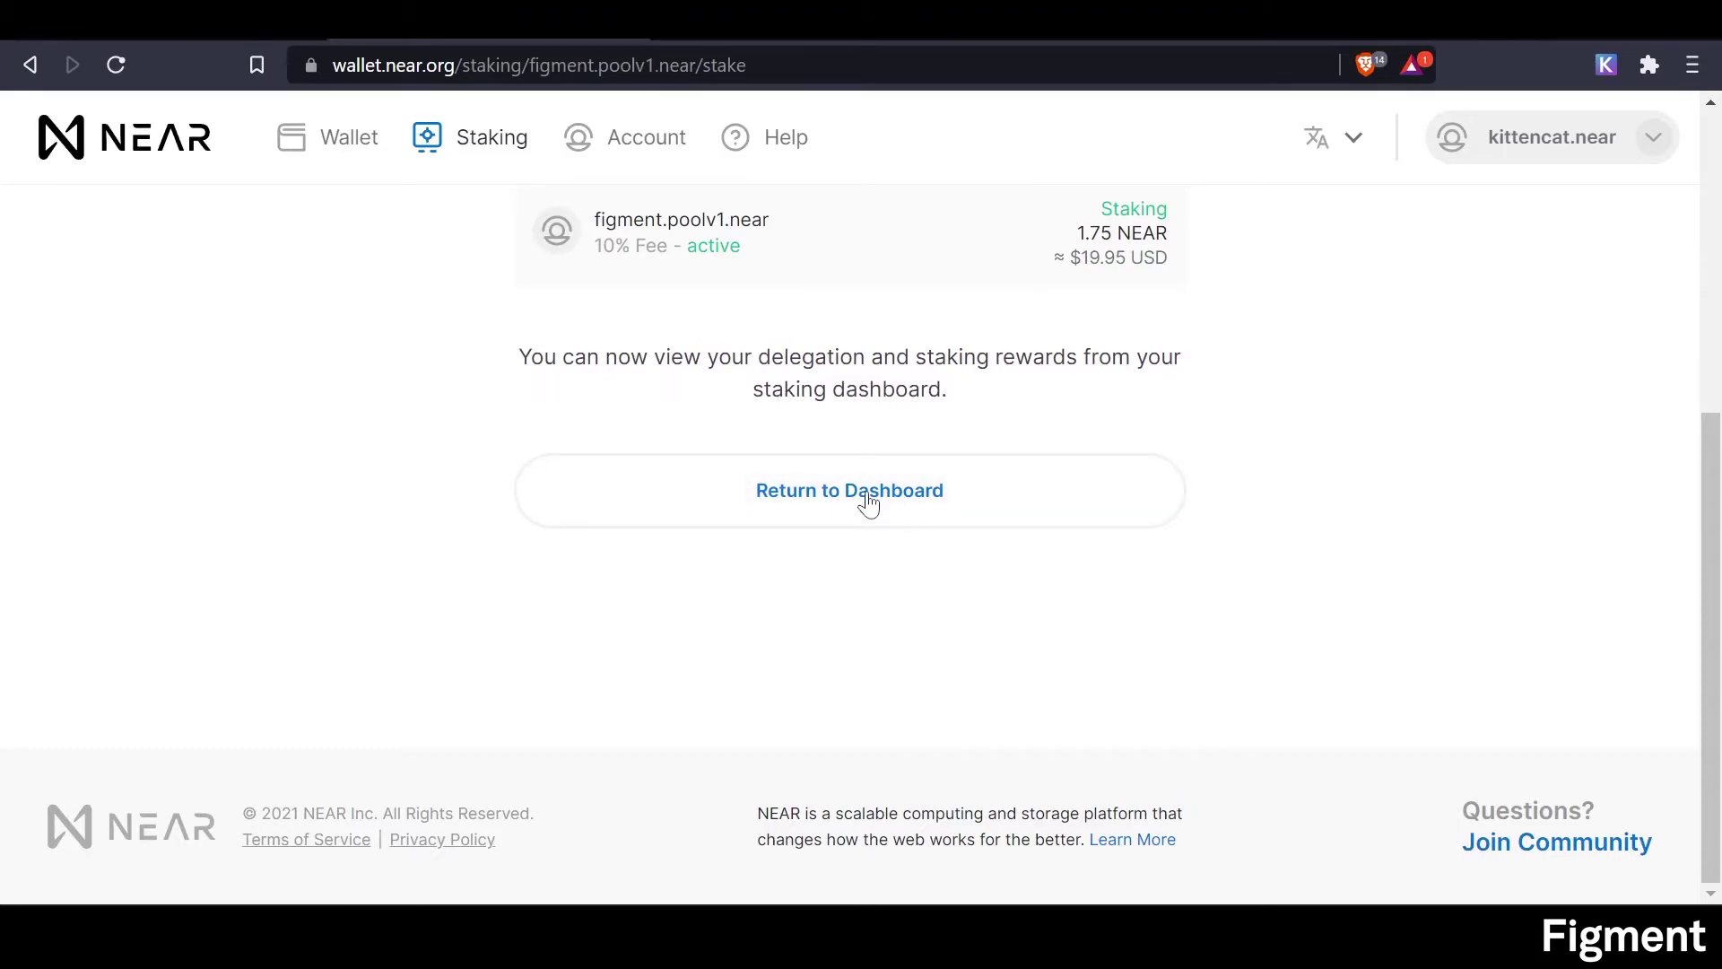
scroll(659, 428, "down", 4)
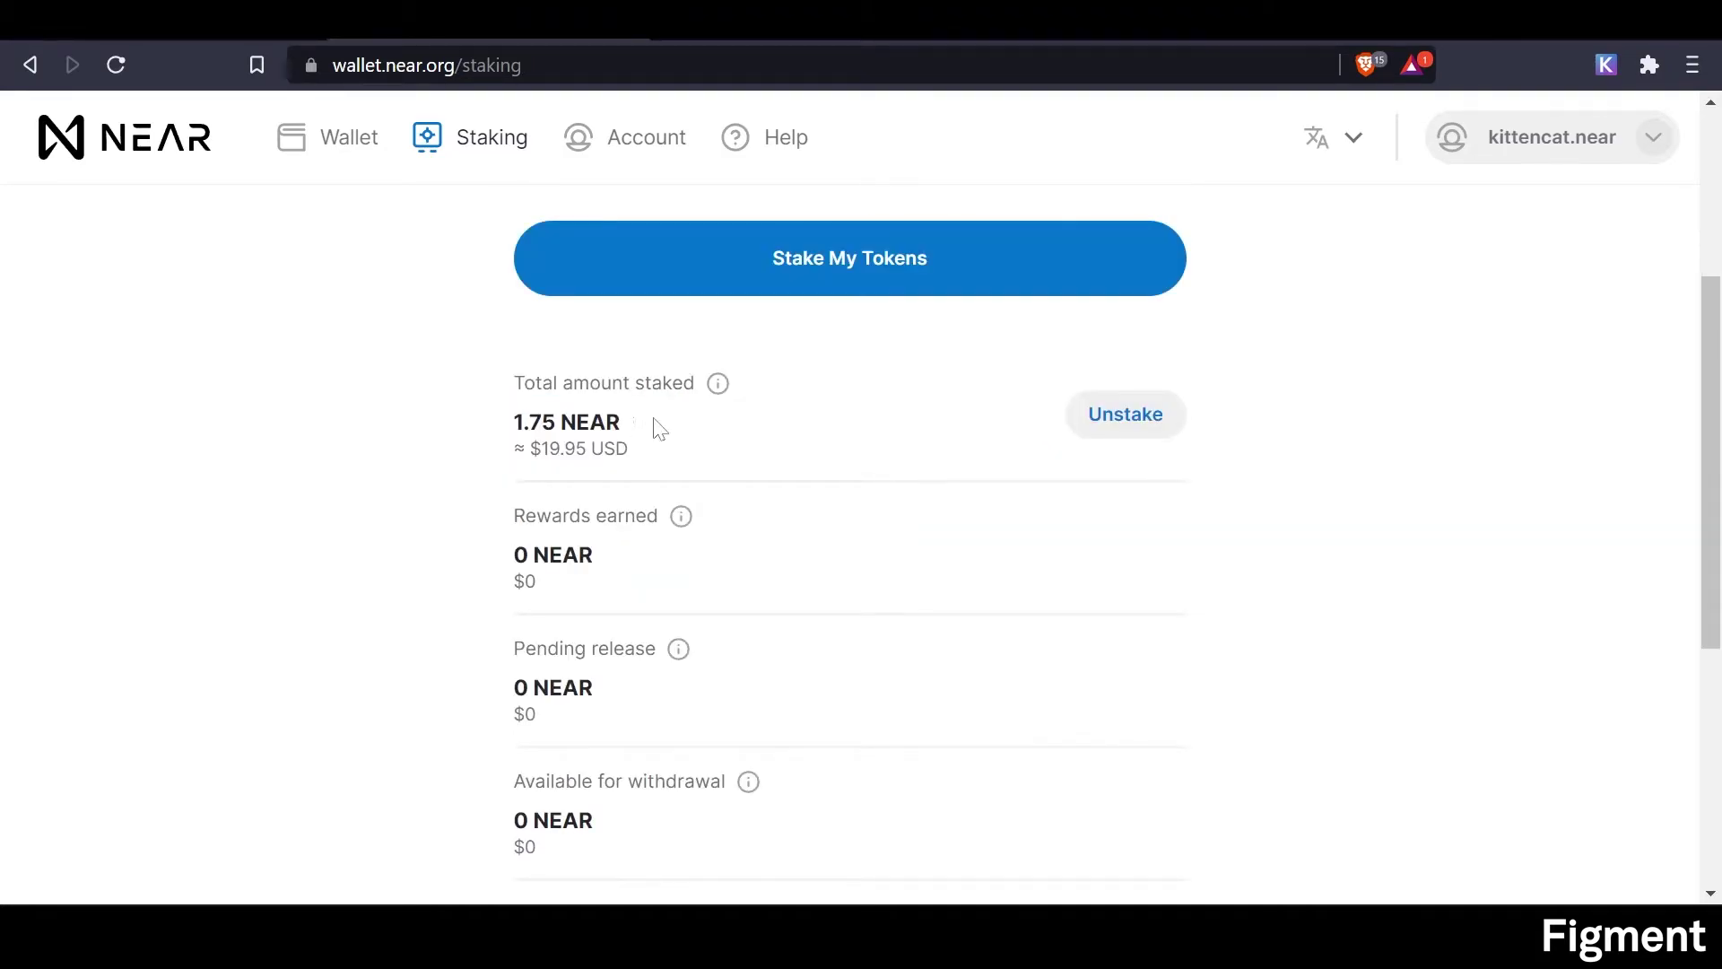
scroll(301, 601, "down", 6)
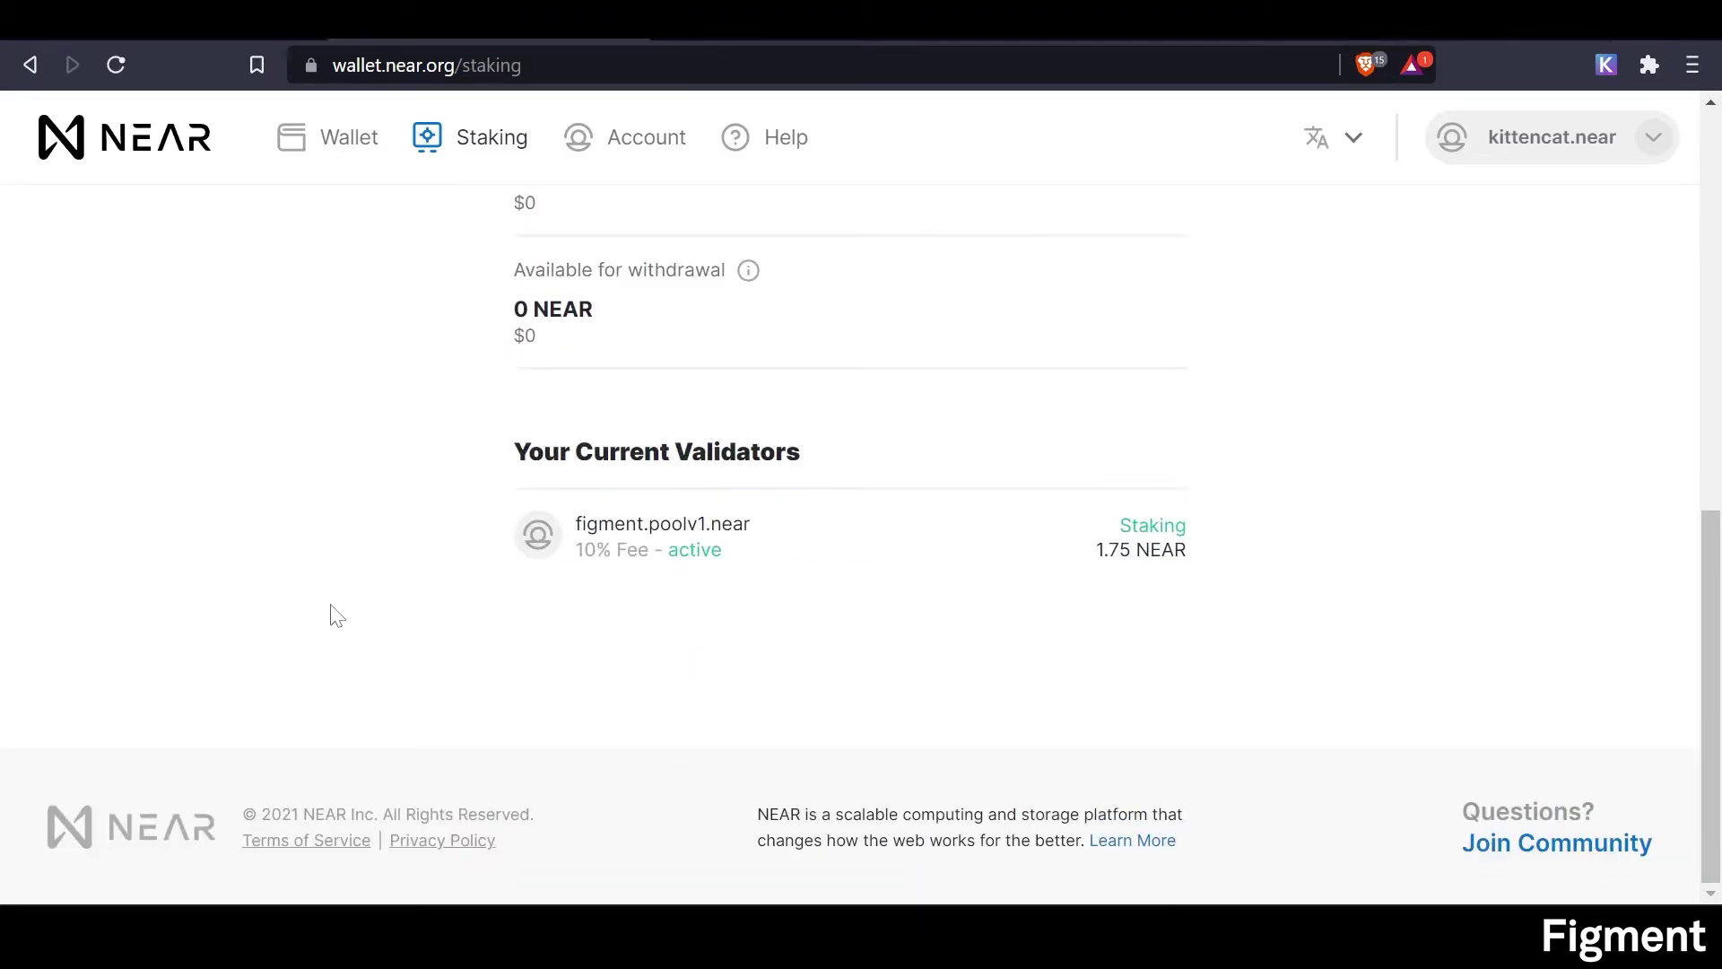
scroll(337, 617, "up", 10)
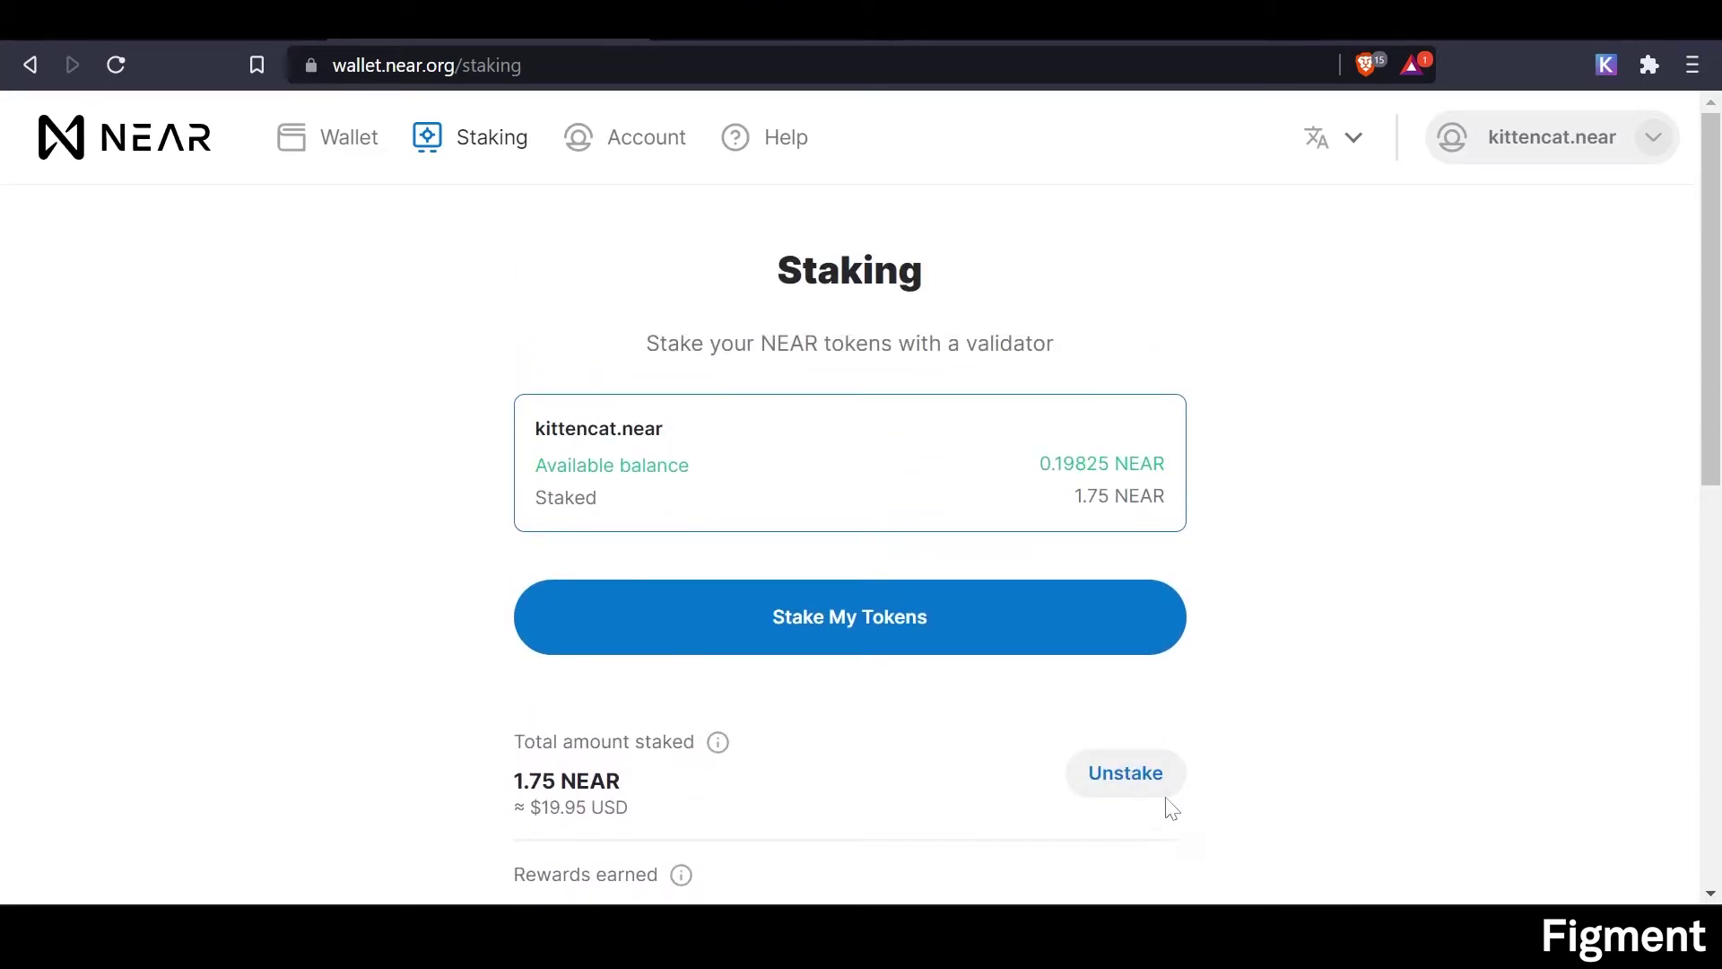
Unstake the full 1.75 NEAR from figment.poolv1.near, confirm, and note the release period.
left_click(1130, 780)
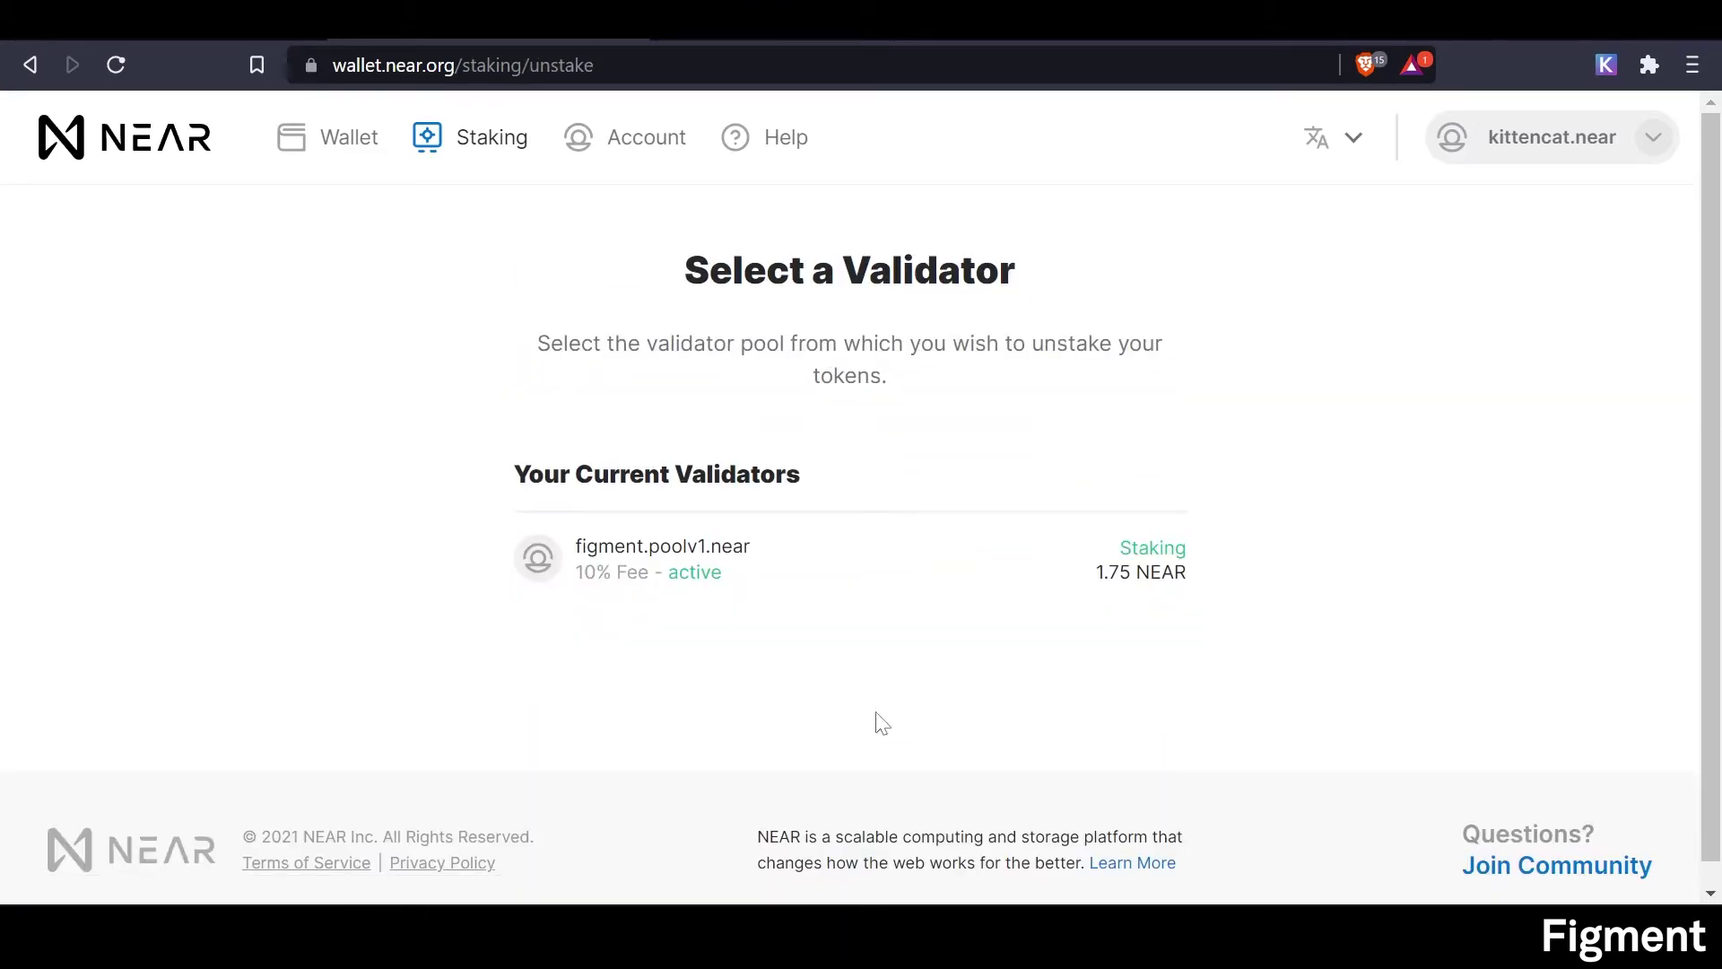
left_click(750, 561)
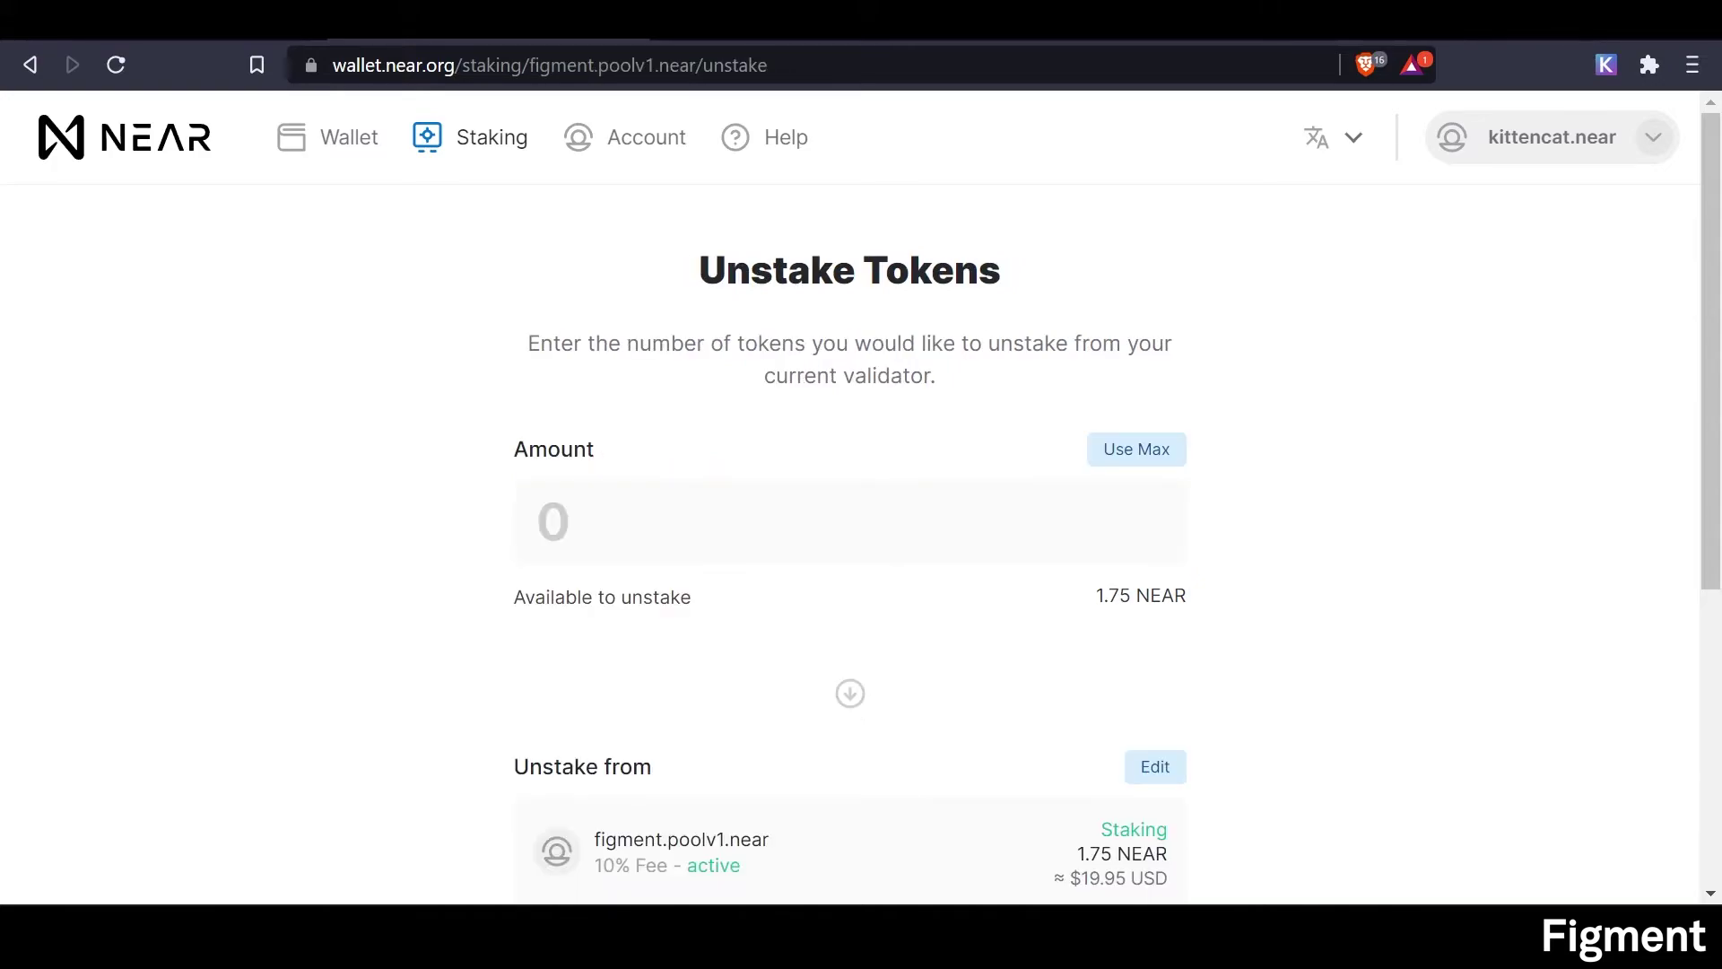
left_click(1139, 456)
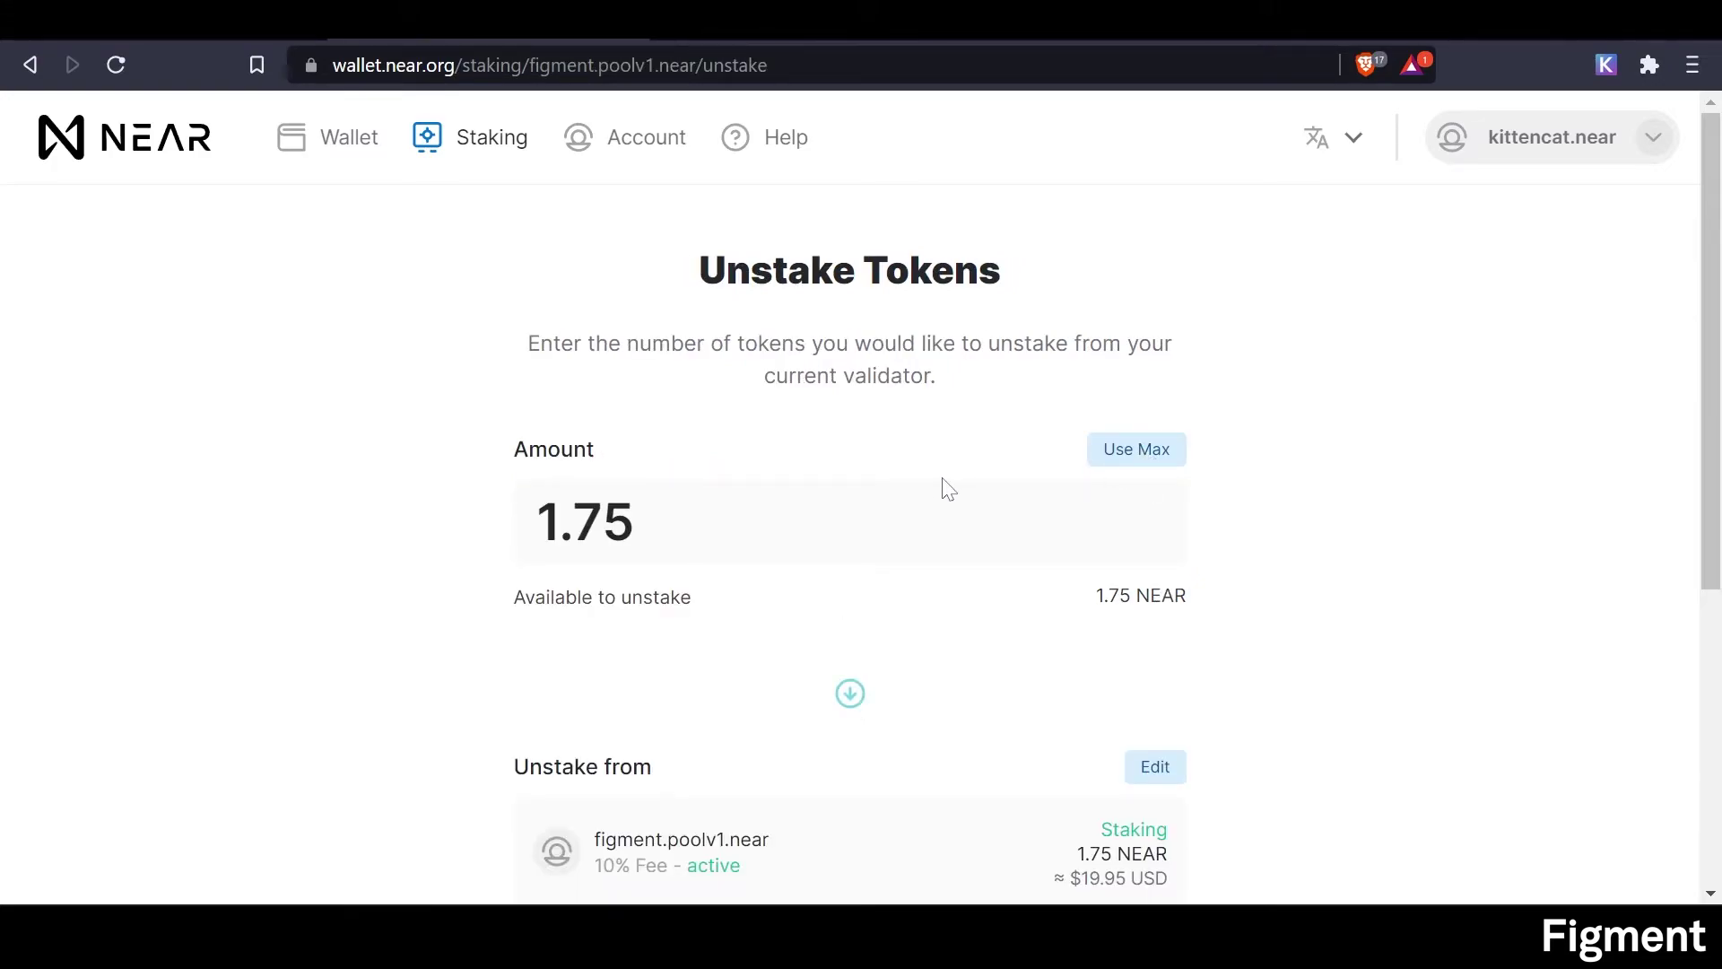
scroll(945, 488, "down", 4)
left_click(915, 646)
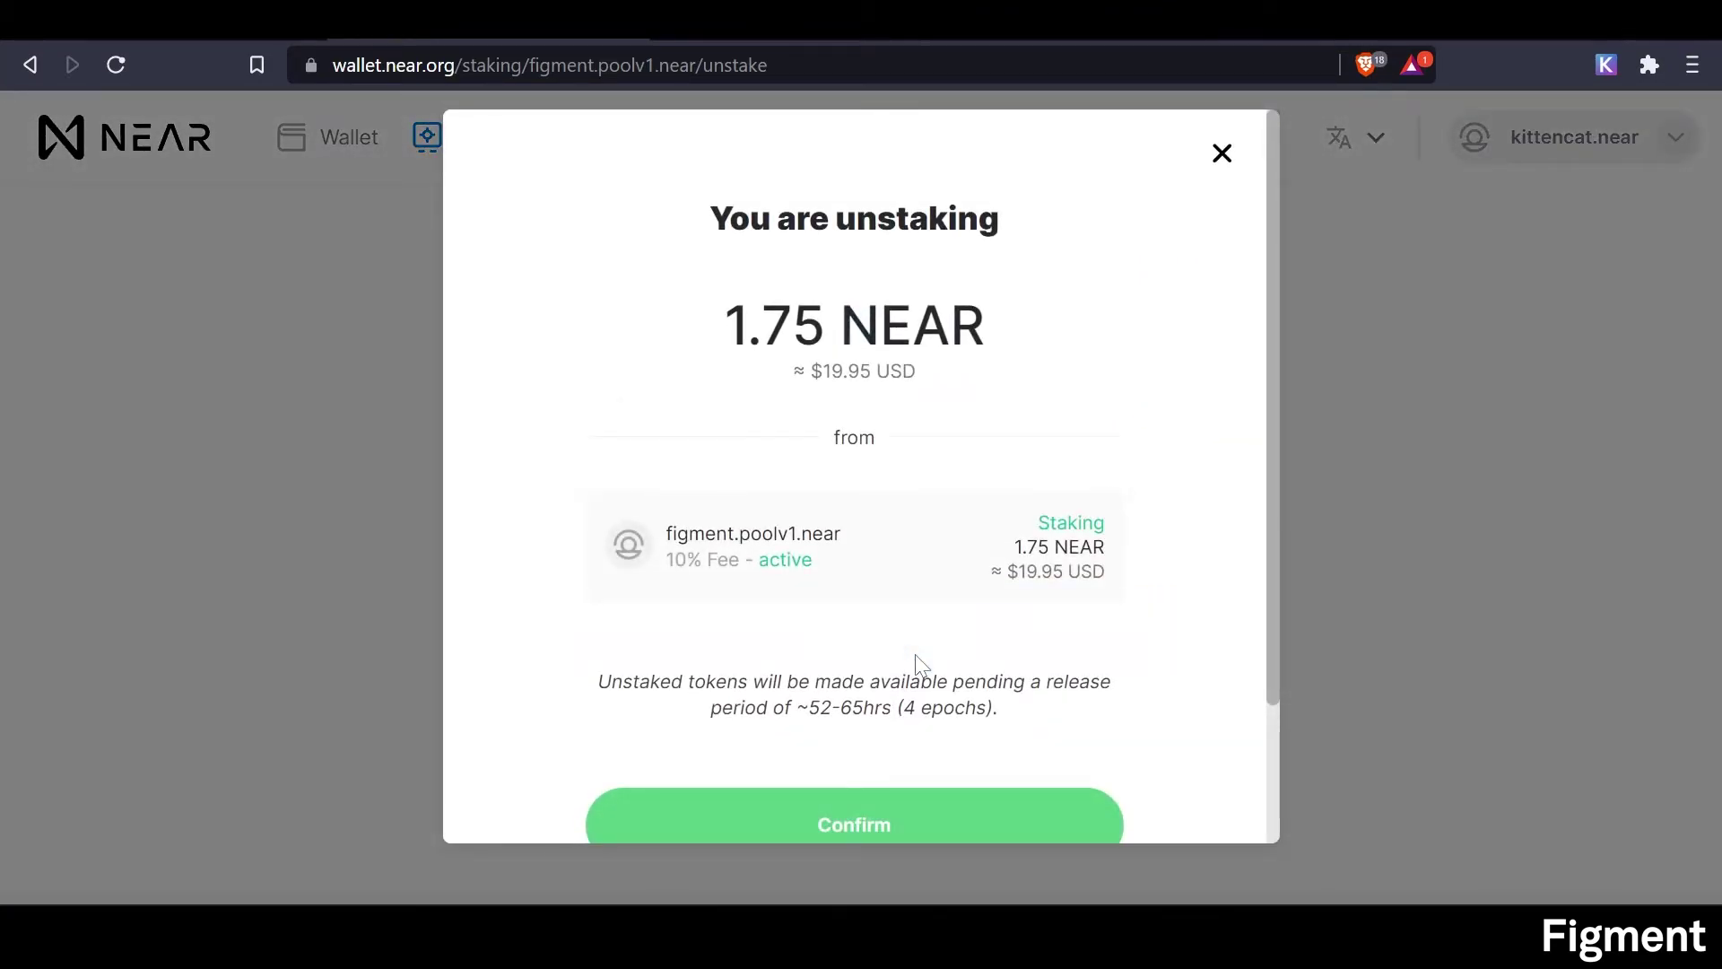
scroll(915, 654, "down", 2)
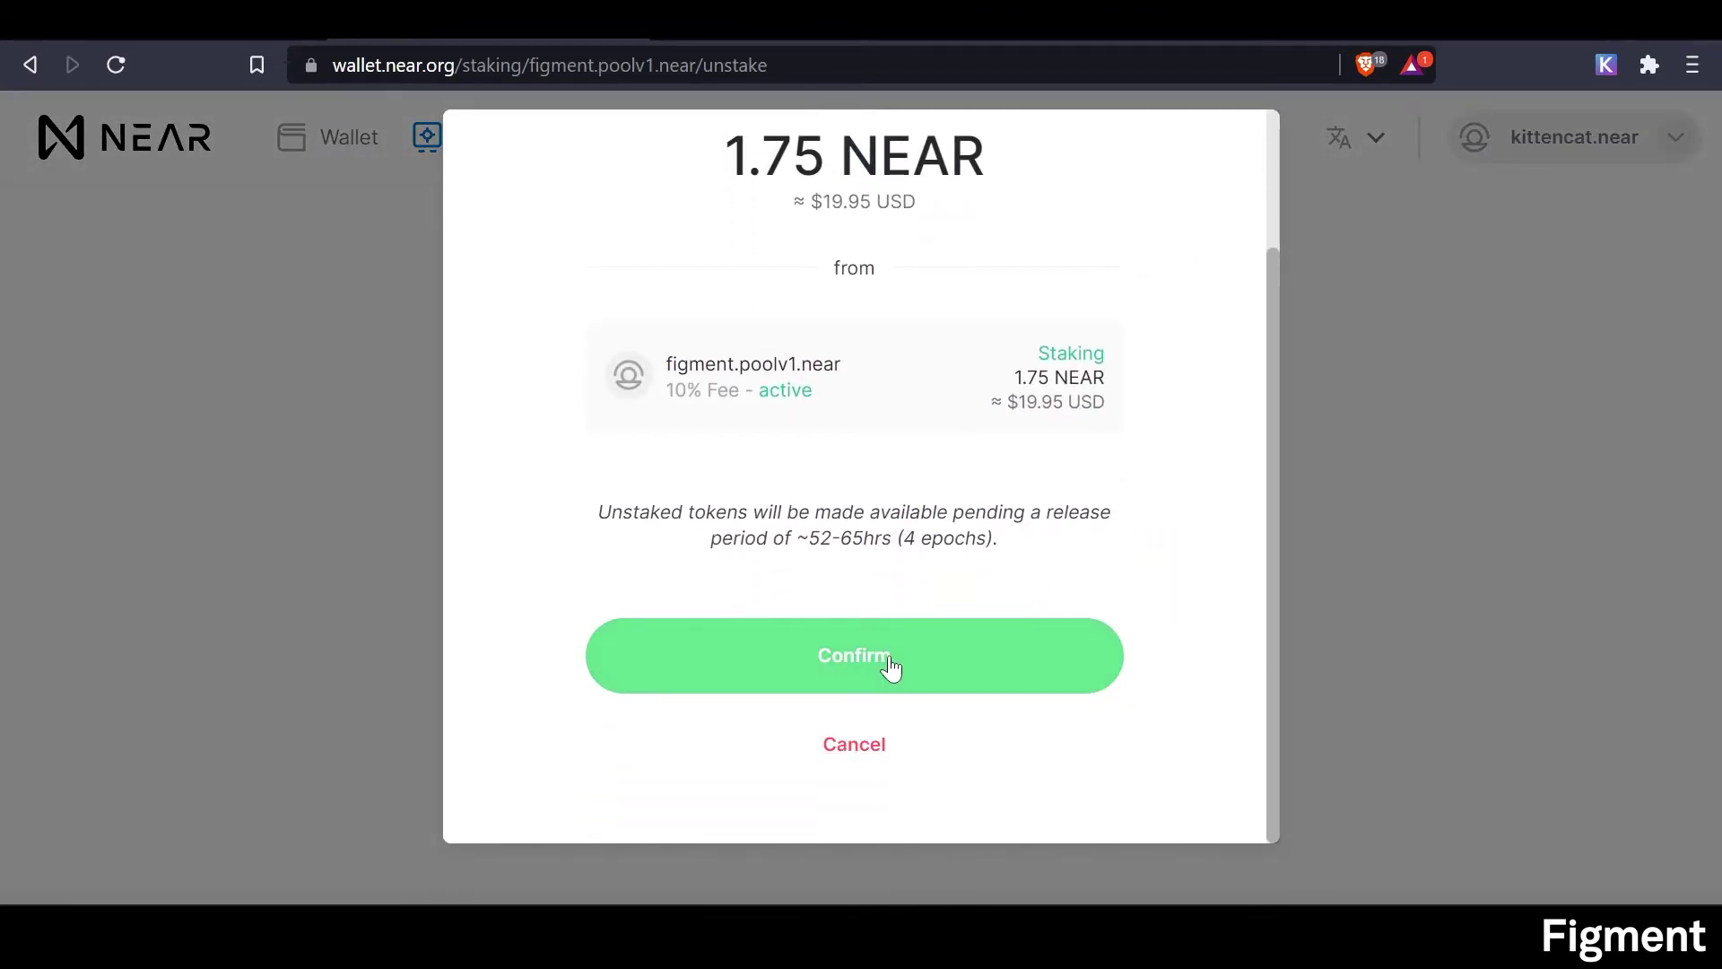
left_click(891, 666)
left_click_drag(809, 540, 1004, 558)
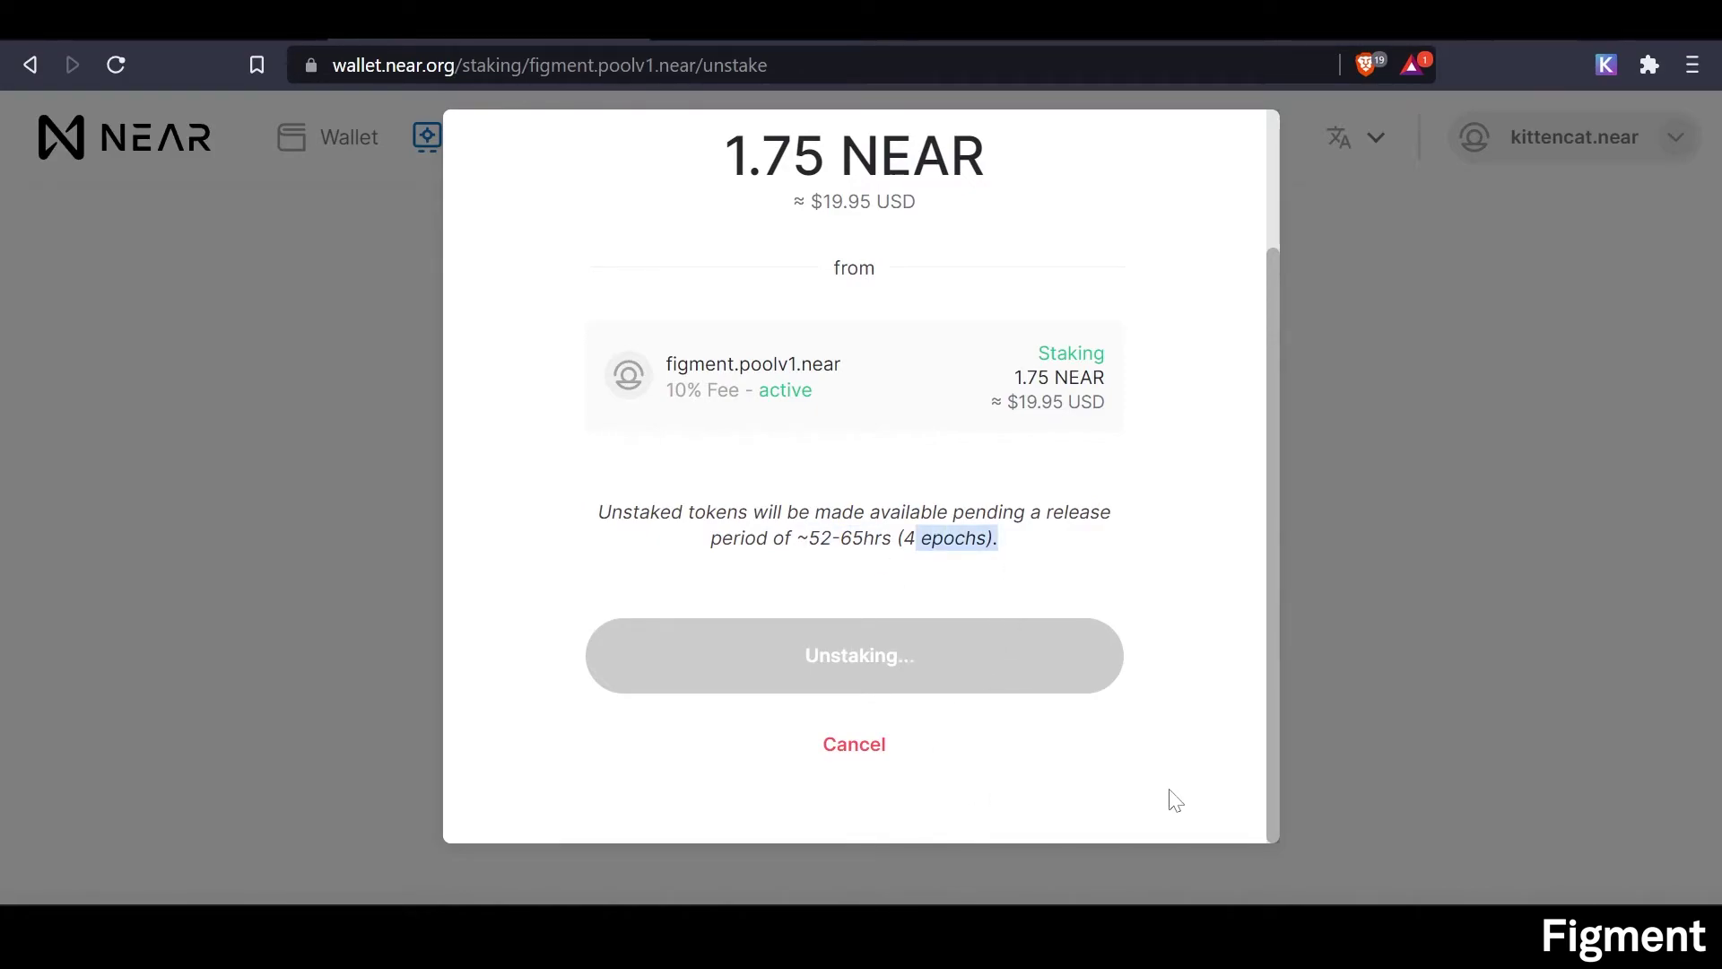
scroll(1158, 773, "up", 4)
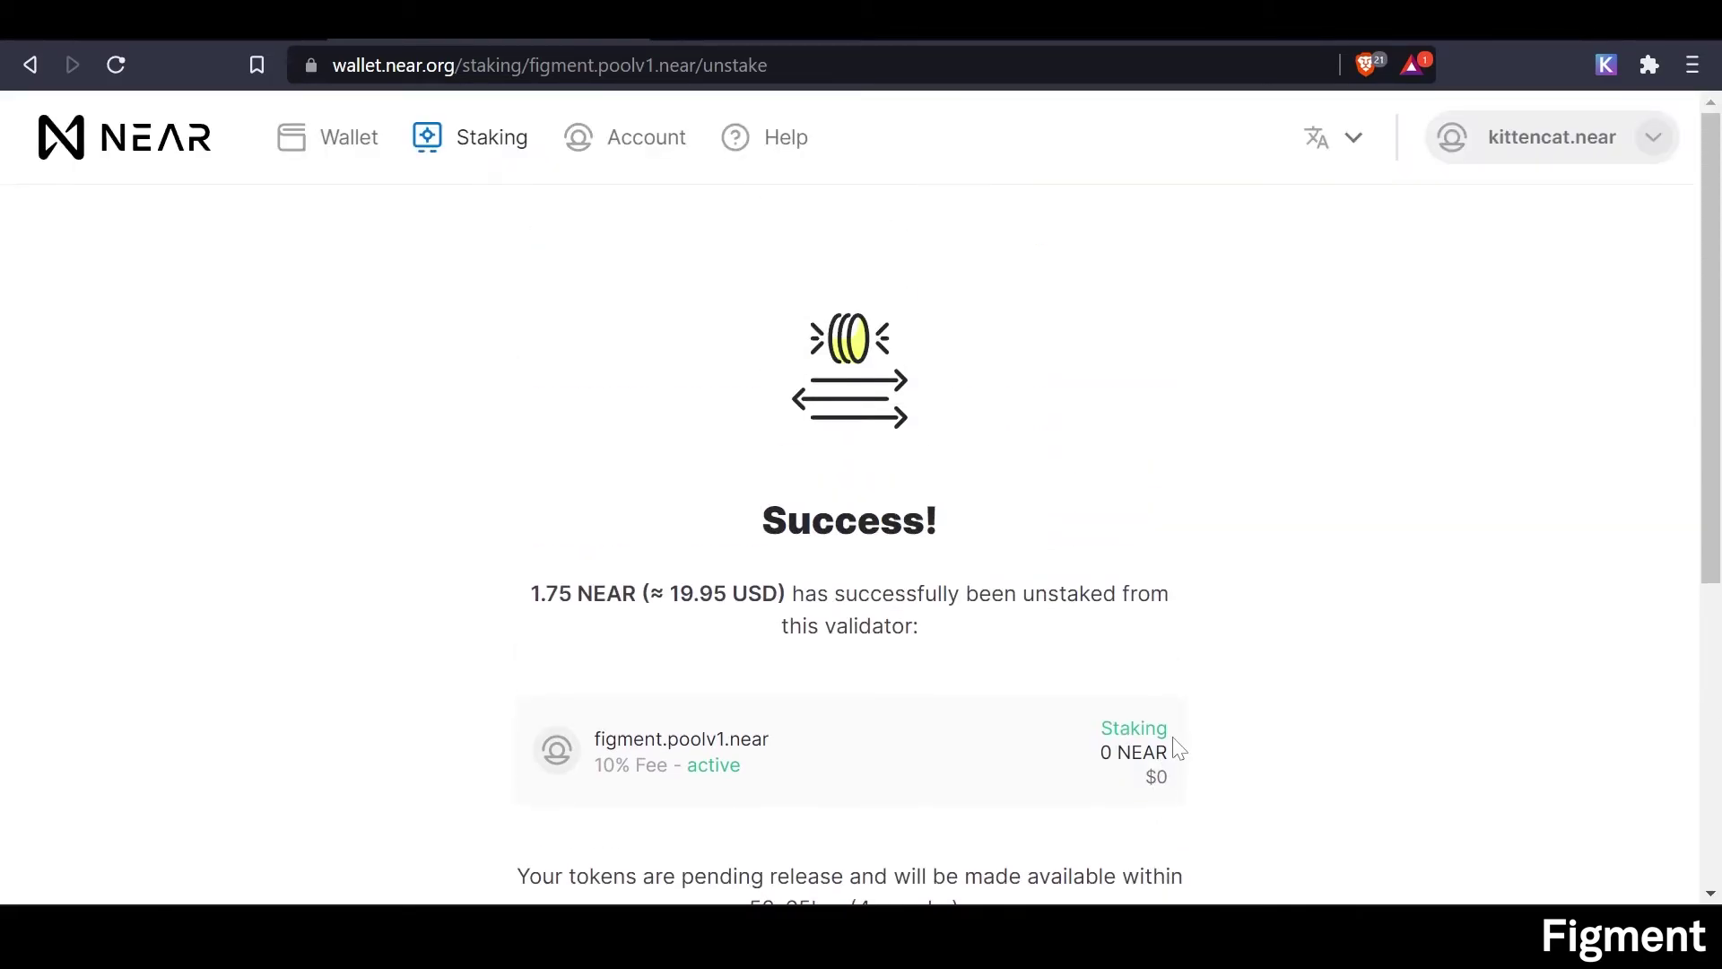